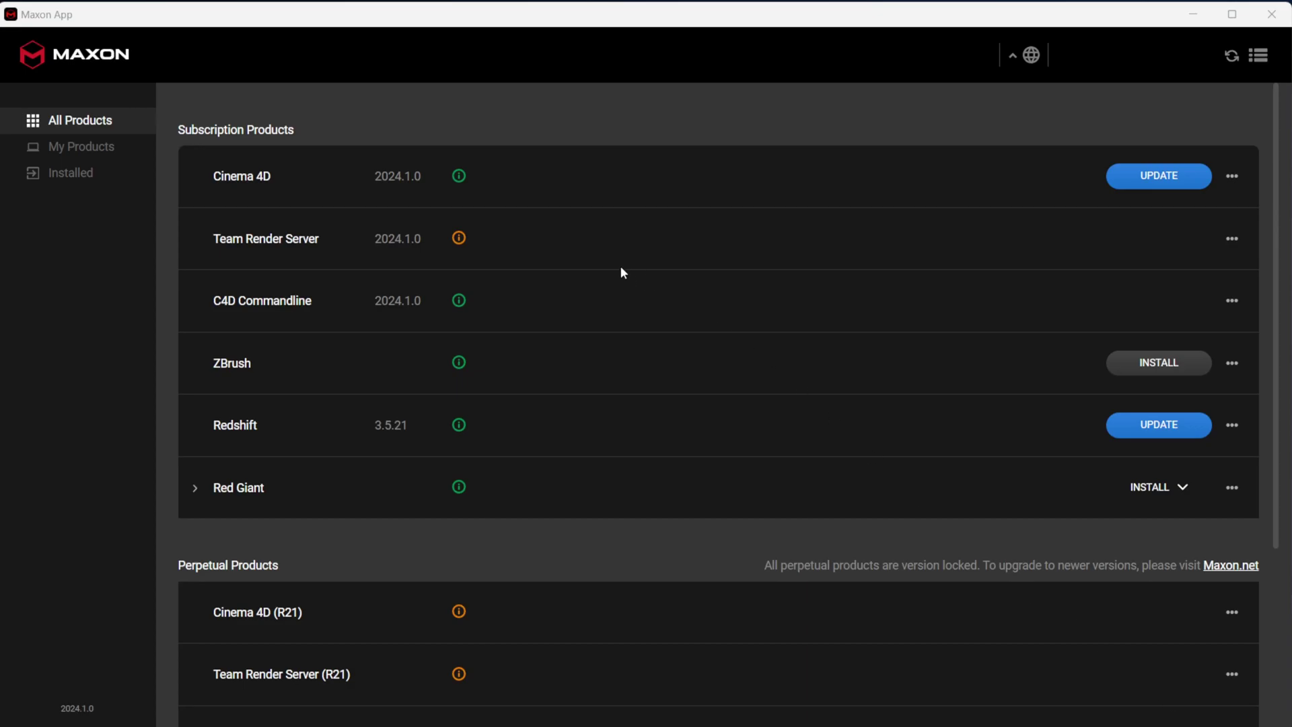
# Start the Cinema 4D update and queue the Redshift update in Maxon App
pyautogui.click(1179, 187)
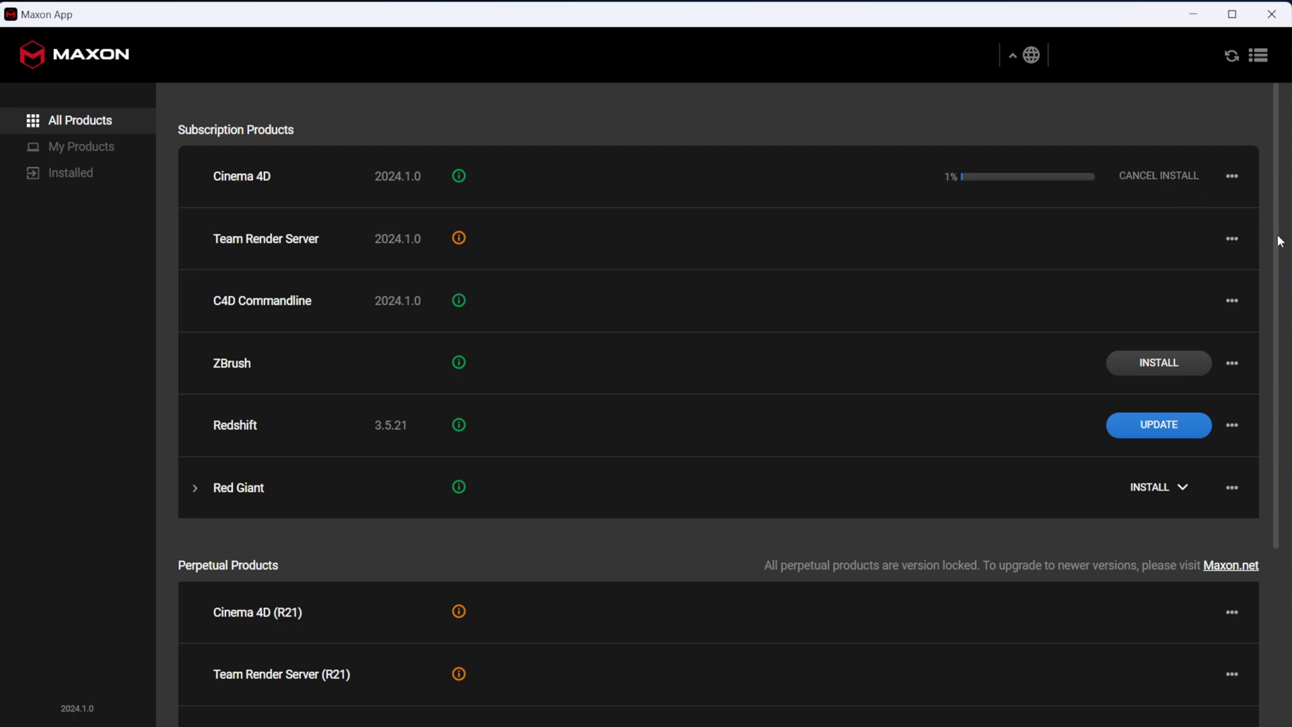
pyautogui.click(1155, 428)
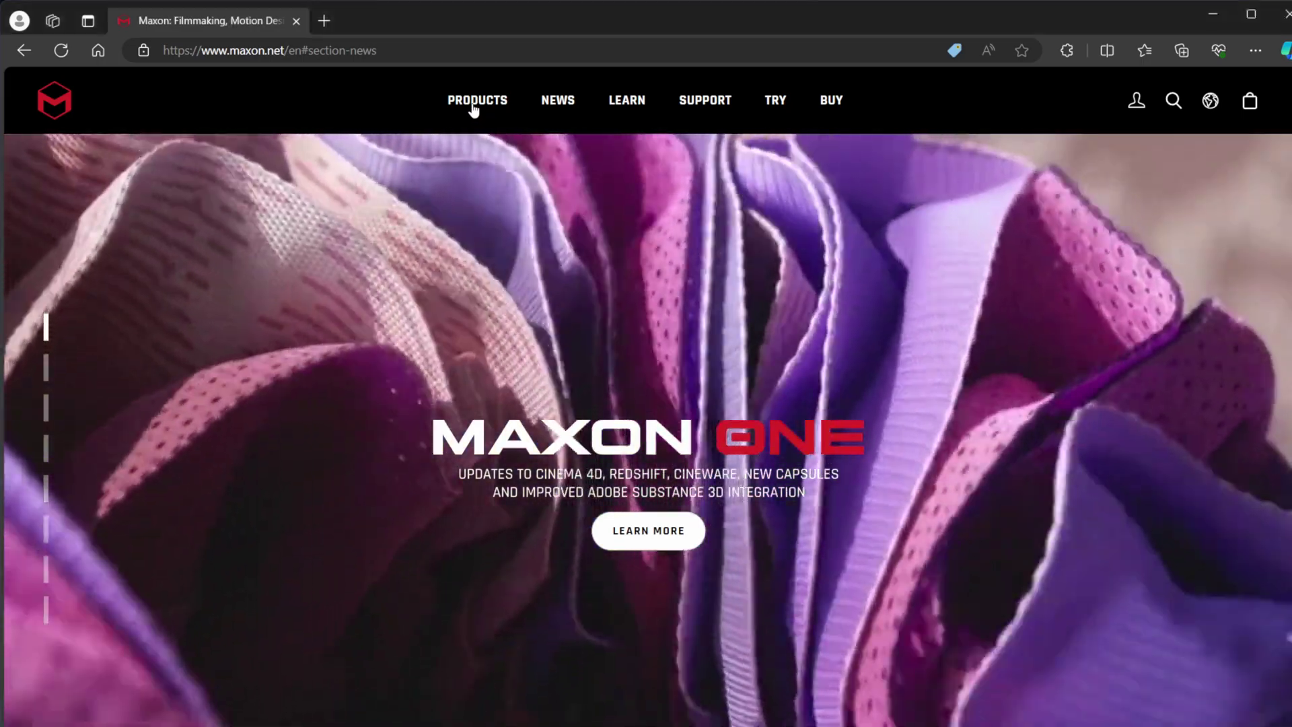
# Download the Cineware for Unreal Windows installer for Unreal Engine 5.3 from Maxon's Cineware page
pyautogui.click(474, 110)
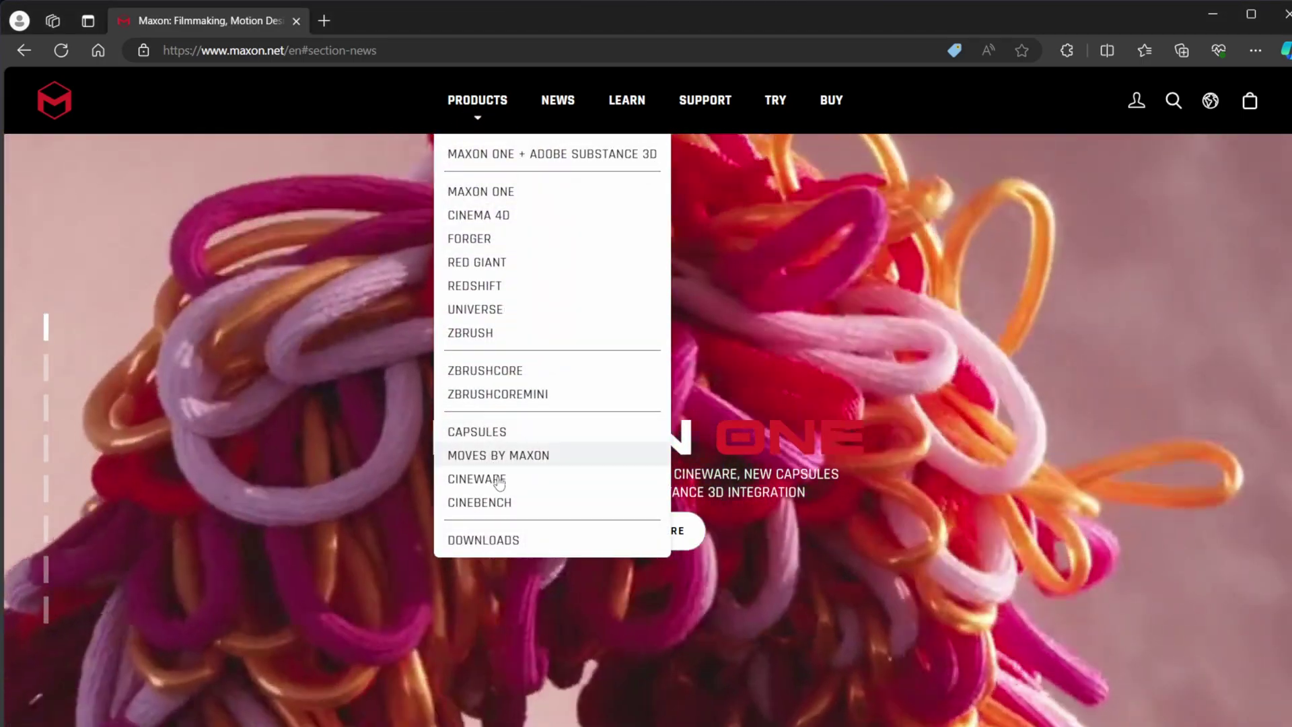
pyautogui.click(495, 477)
pyautogui.scroll(-15, 850, 624)
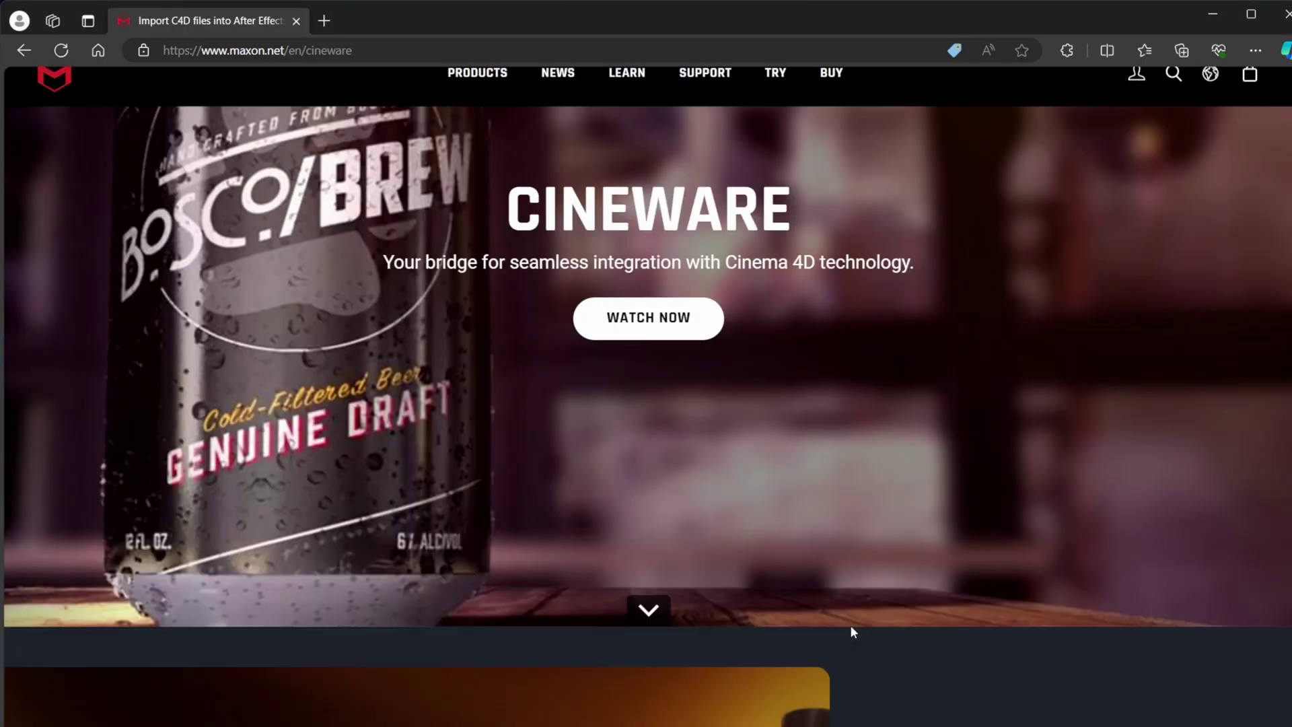
pyautogui.scroll(-4, 801, 611)
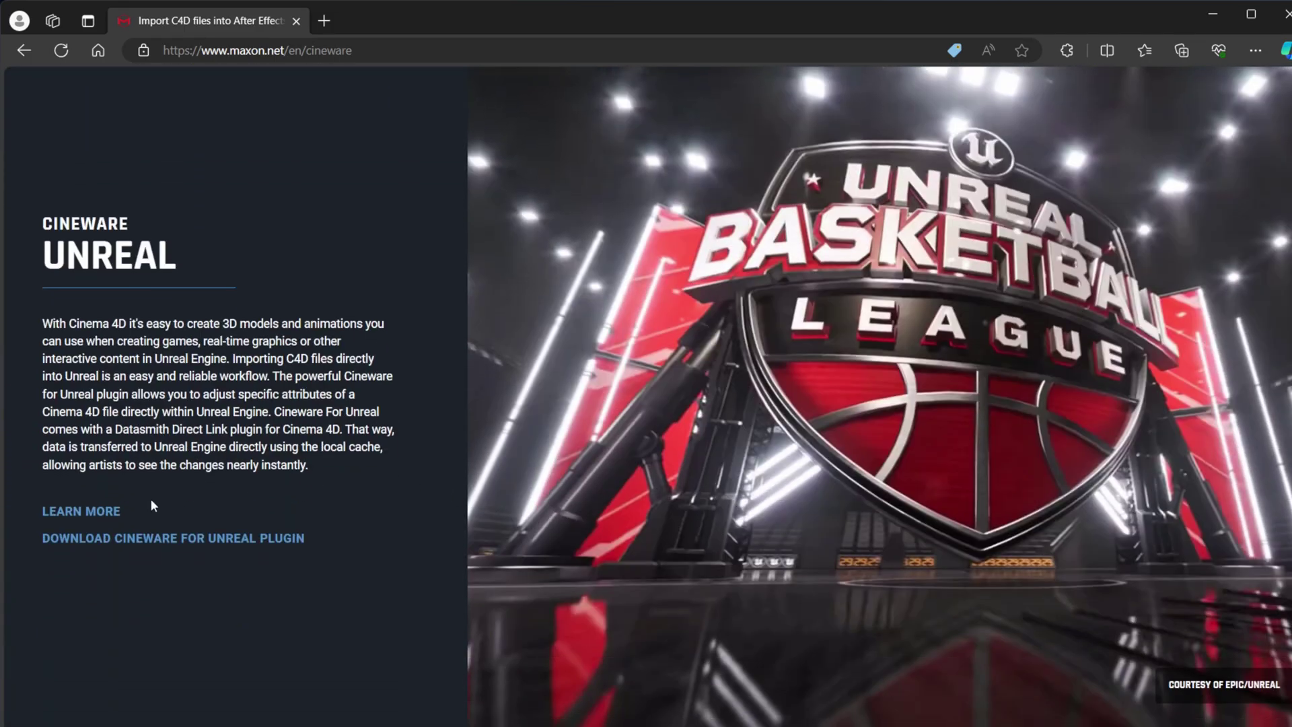
pyautogui.click(178, 540)
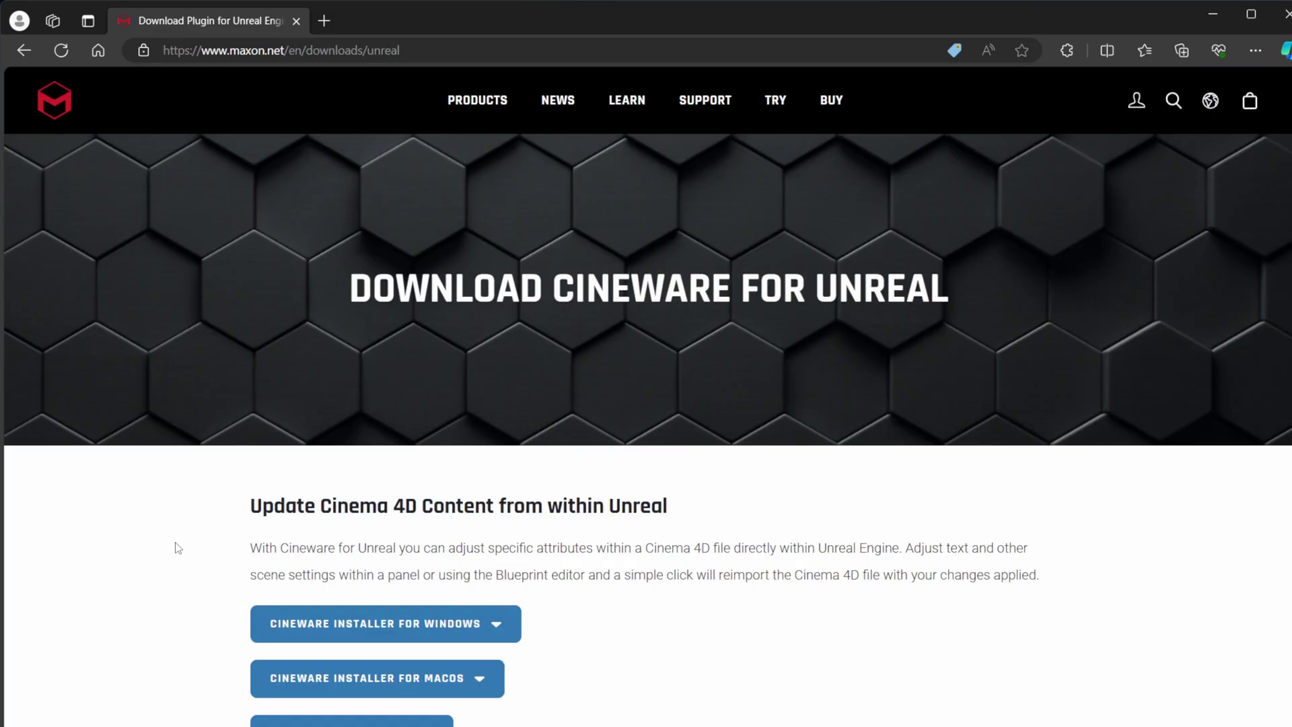
pyautogui.click(498, 621)
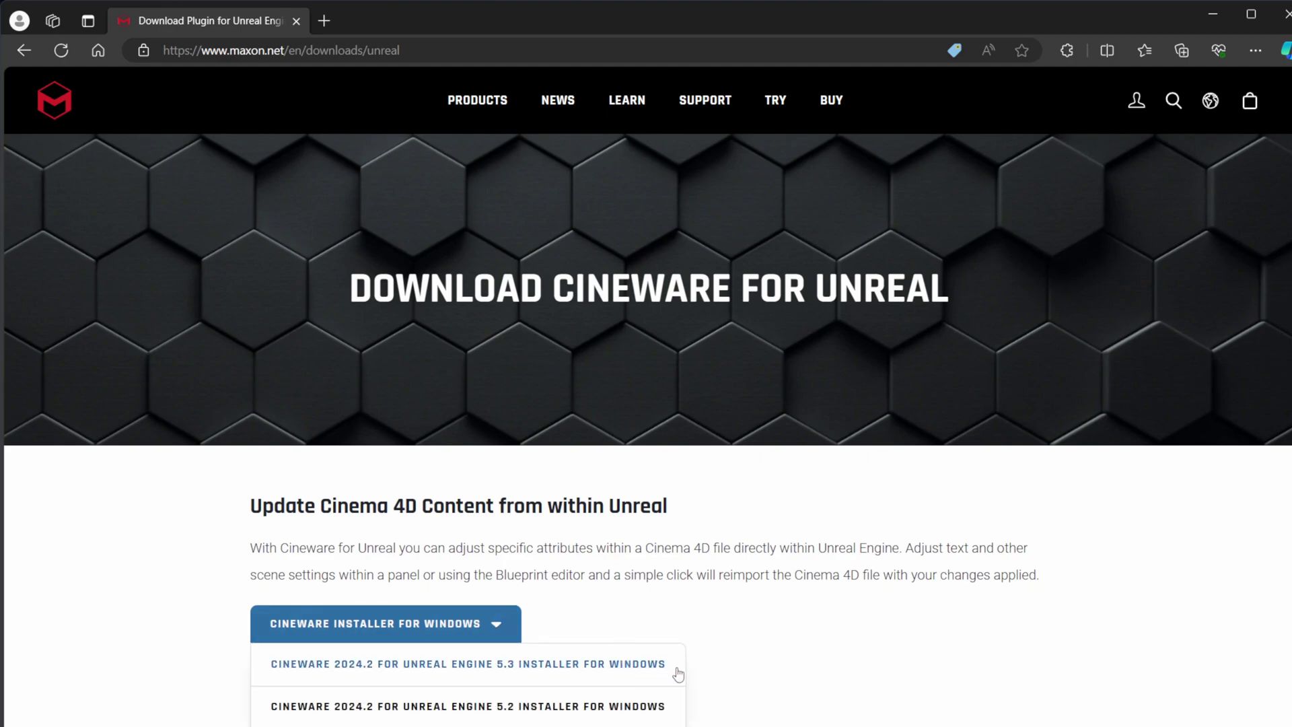
pyautogui.click(364, 666)
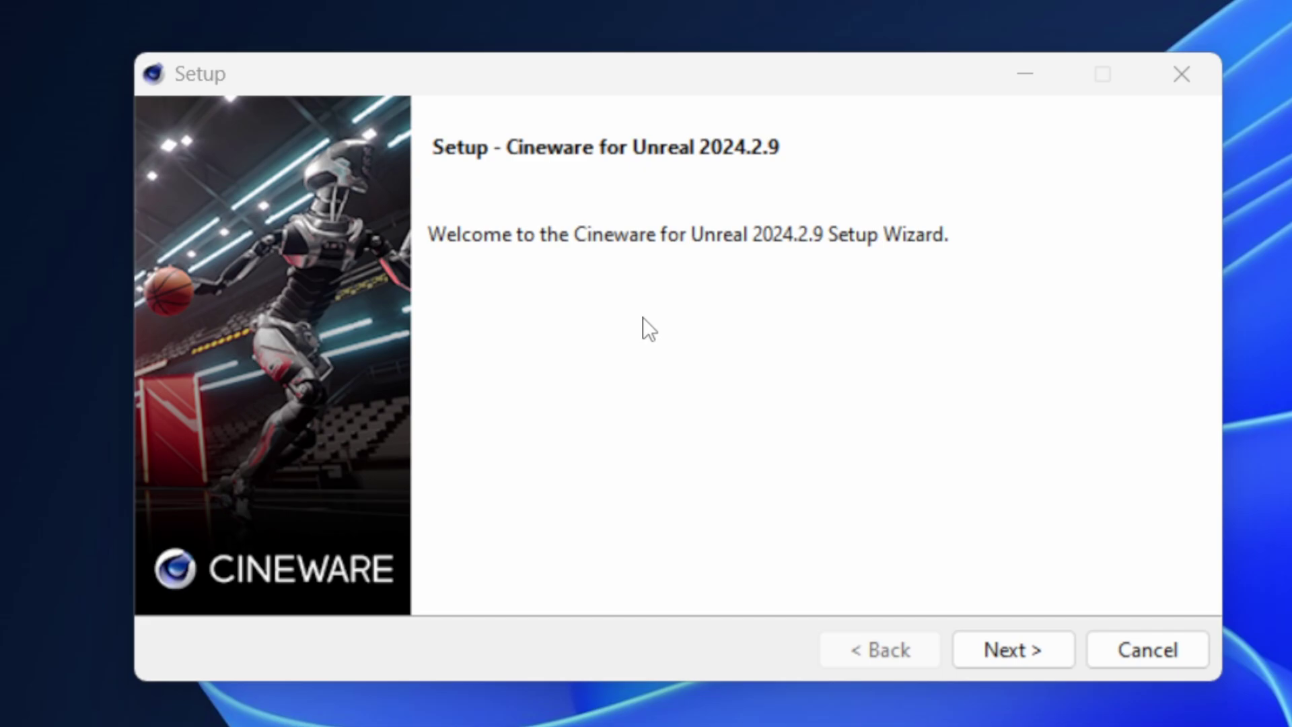
# Keep both UE 5.3 components and accept the Marketplace plugins folder as the install destination
pyautogui.press('Return')
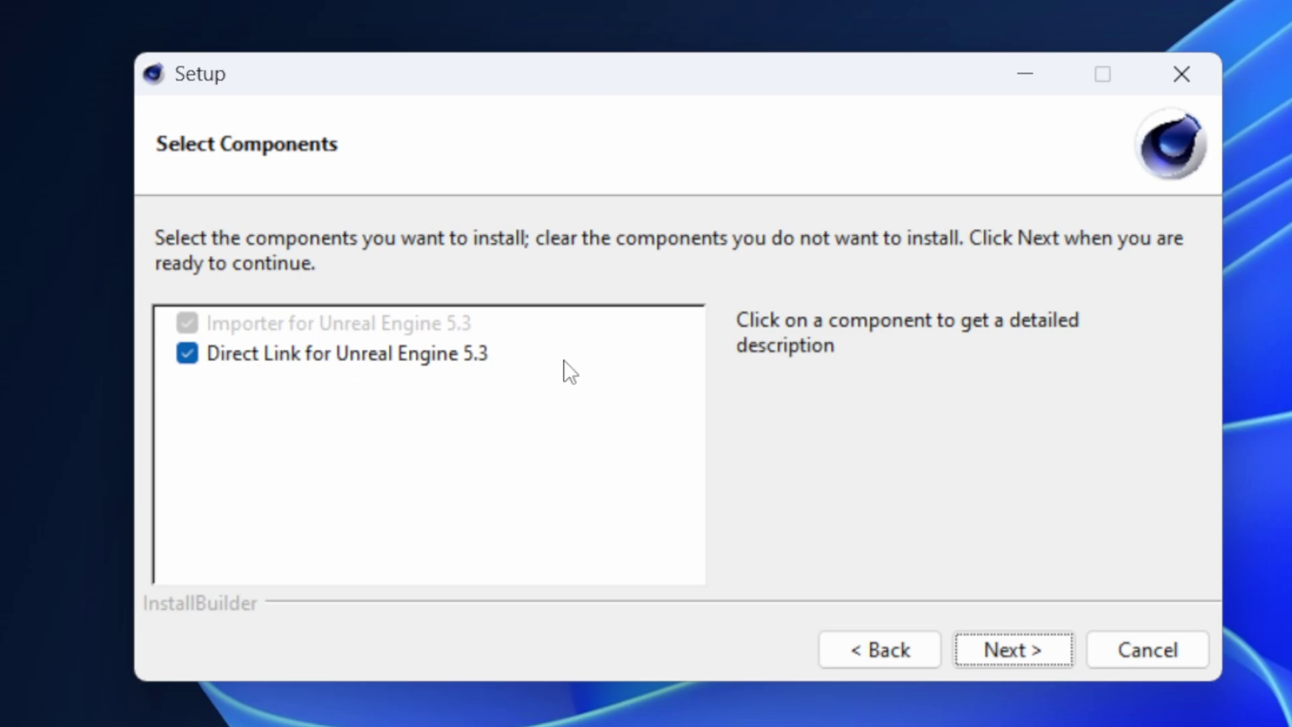
pyautogui.click(1023, 647)
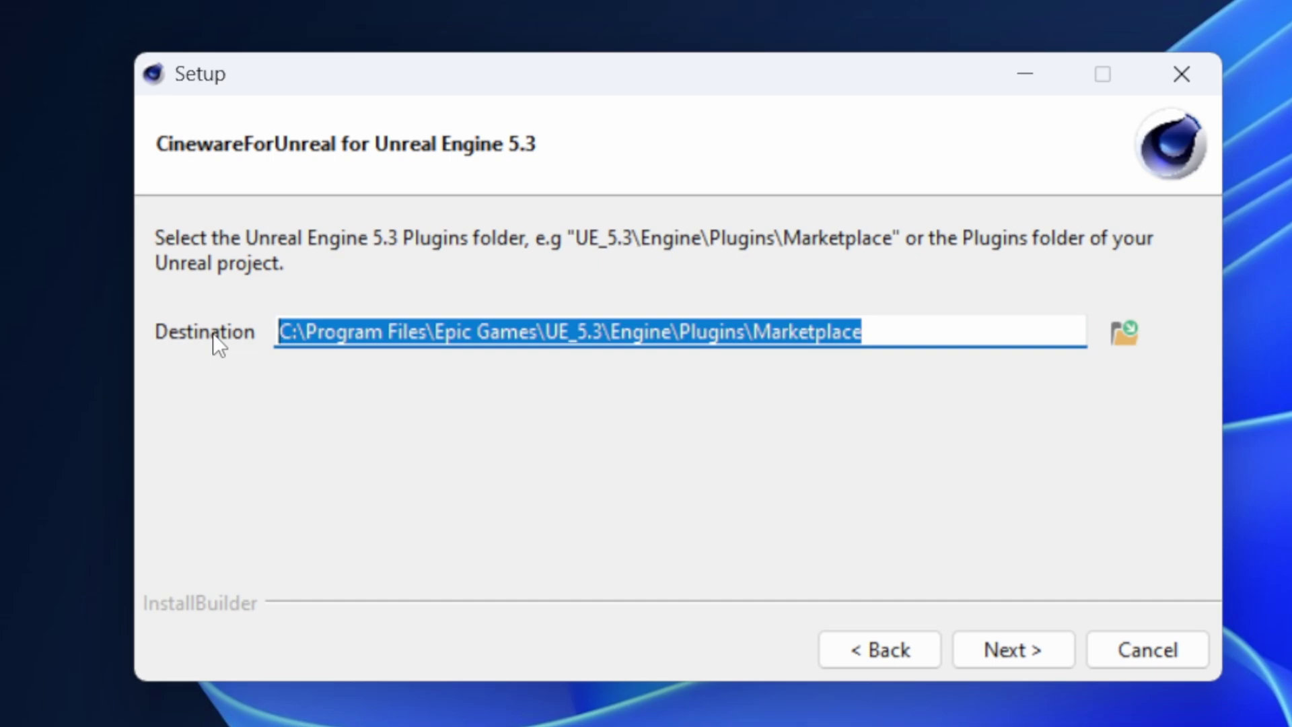
pyautogui.click(923, 322)
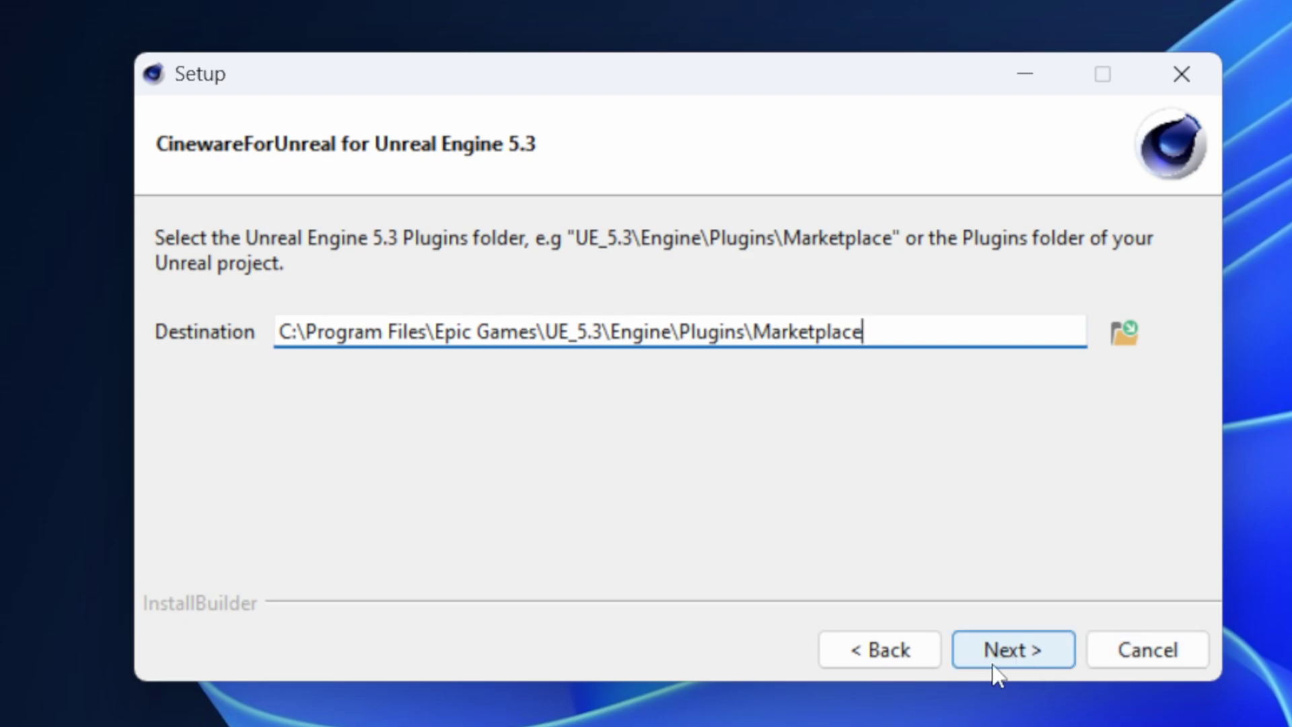
pyautogui.click(1009, 651)
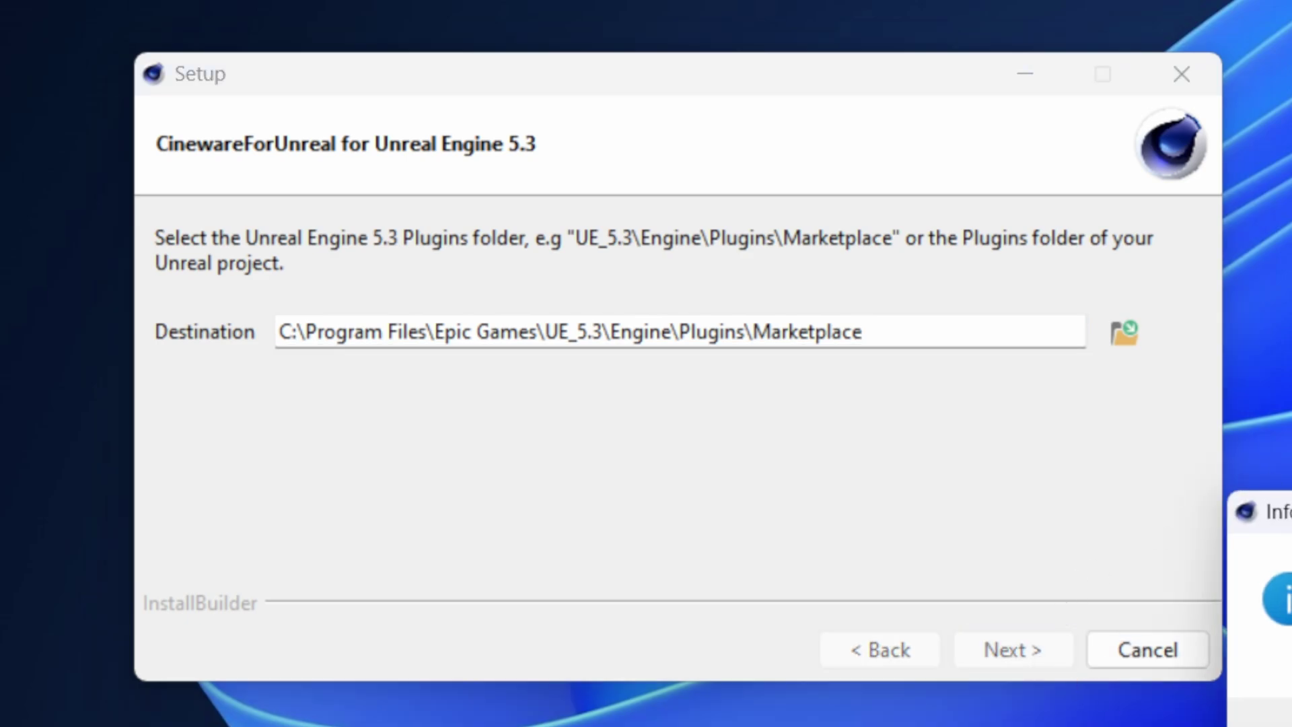
pyautogui.moveTo(1289, 528); pyautogui.dragTo(758, 367)
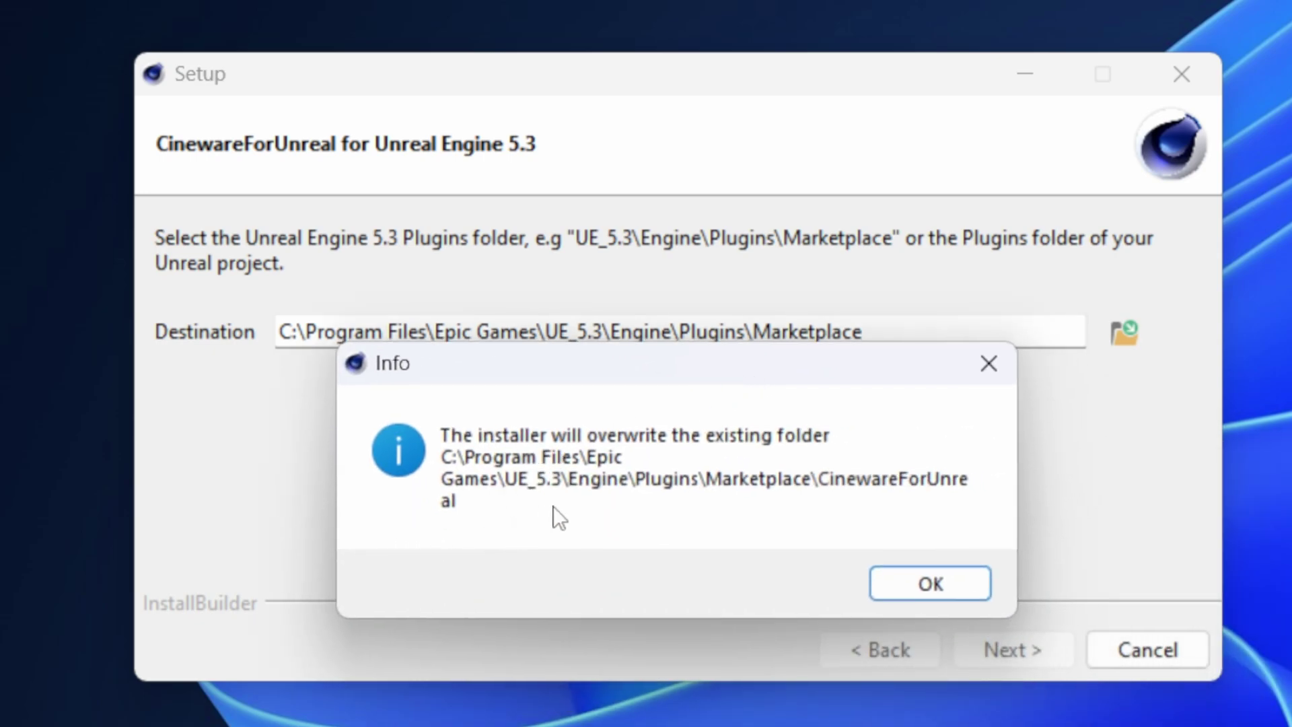
# Acknowledge the overwrite warning and confirm the Cinema 4D 2024 plugins folder for Direct Link
pyautogui.click(966, 581)
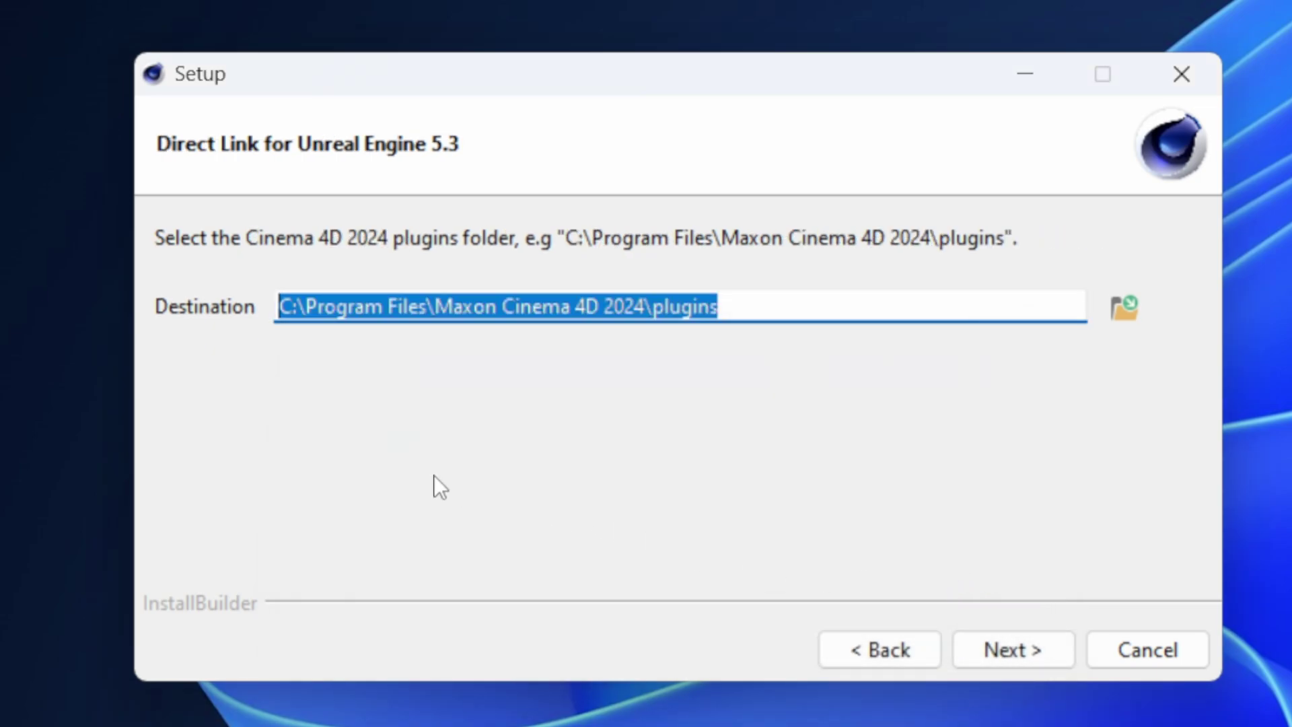
pyautogui.click(807, 308)
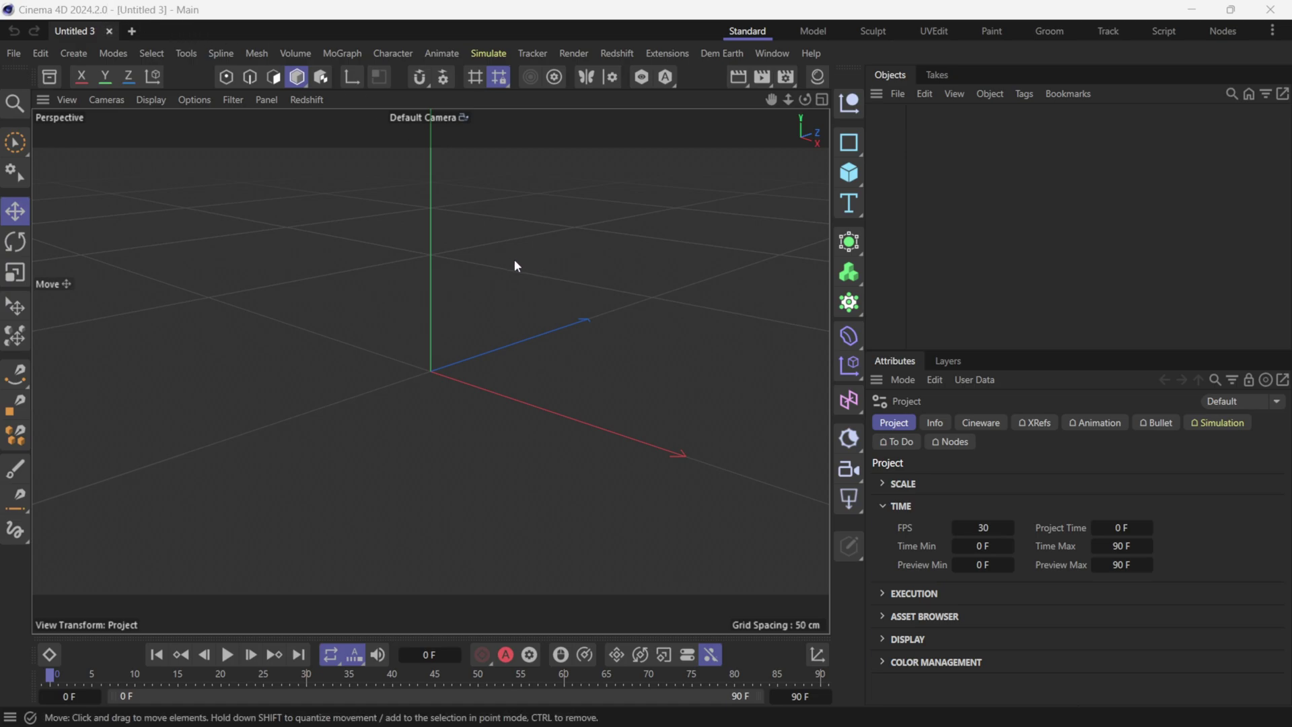
# Add the Bag - Tortilla Upright asset from the Asset Browser to the scene
pyautogui.click(51, 79)
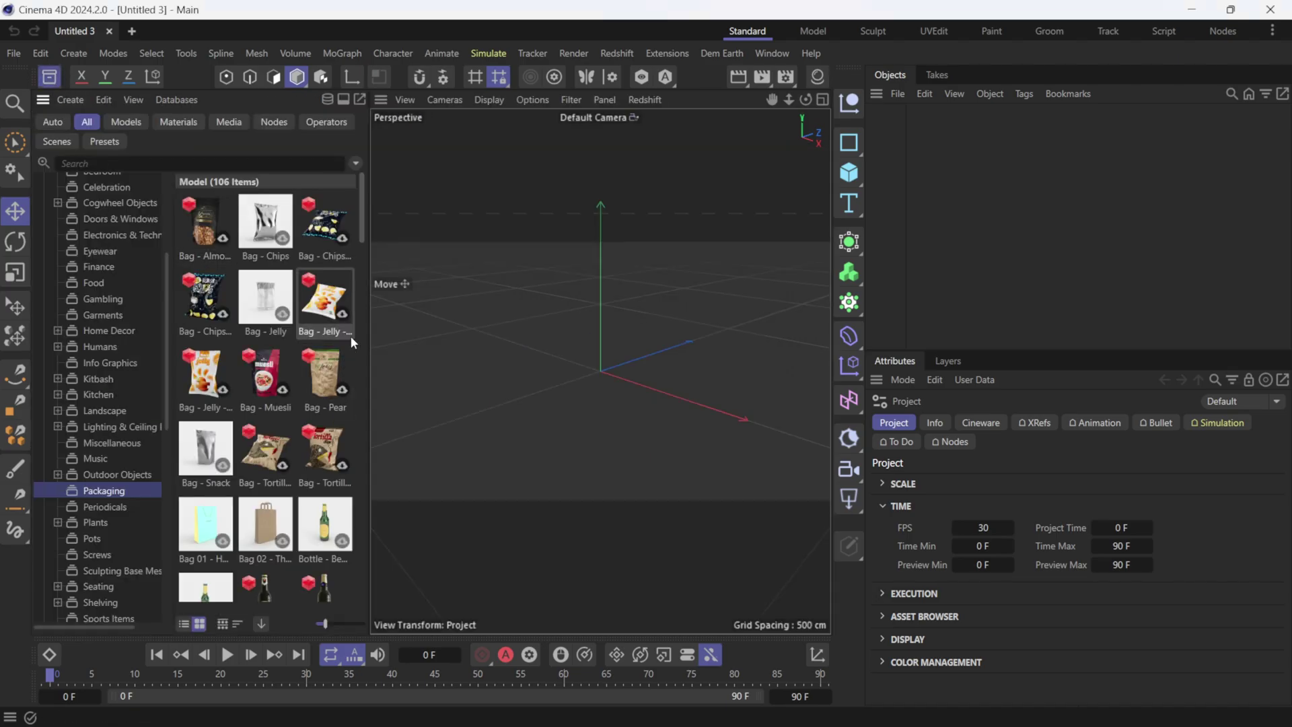
pyautogui.doubleClick(323, 455)
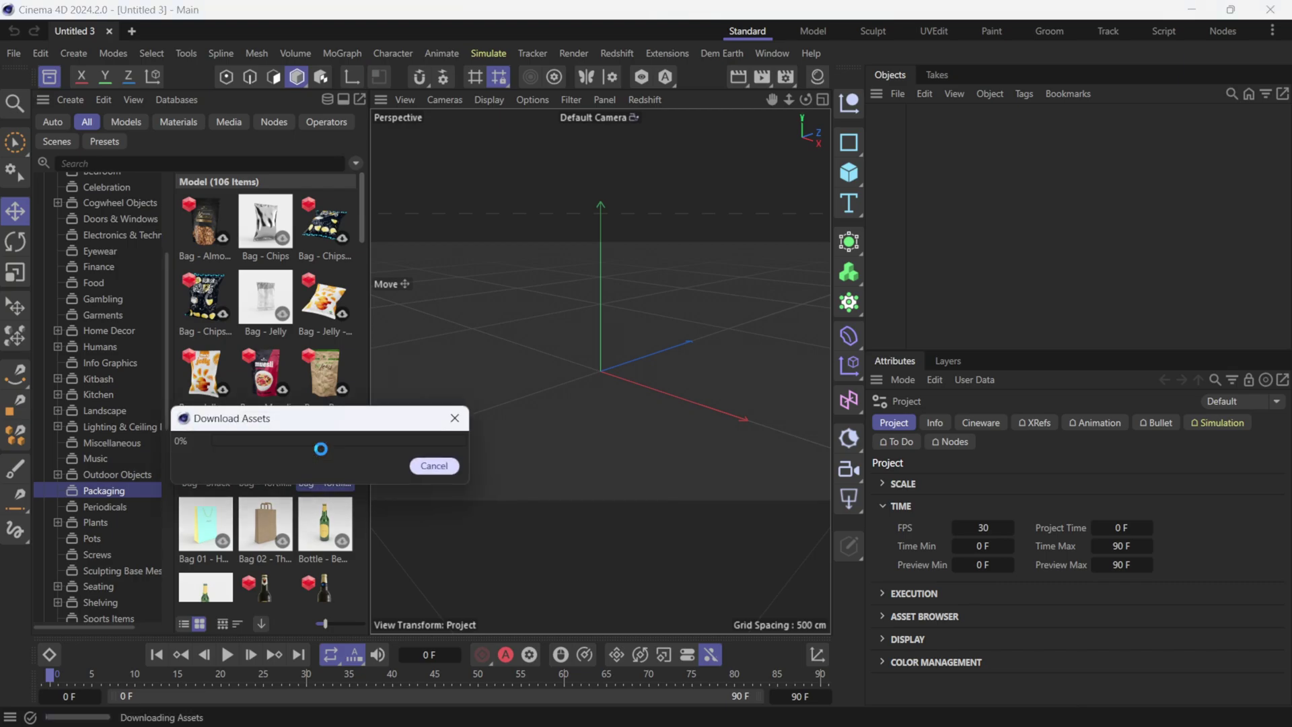
pyautogui.hotkey('shift', 'F8')
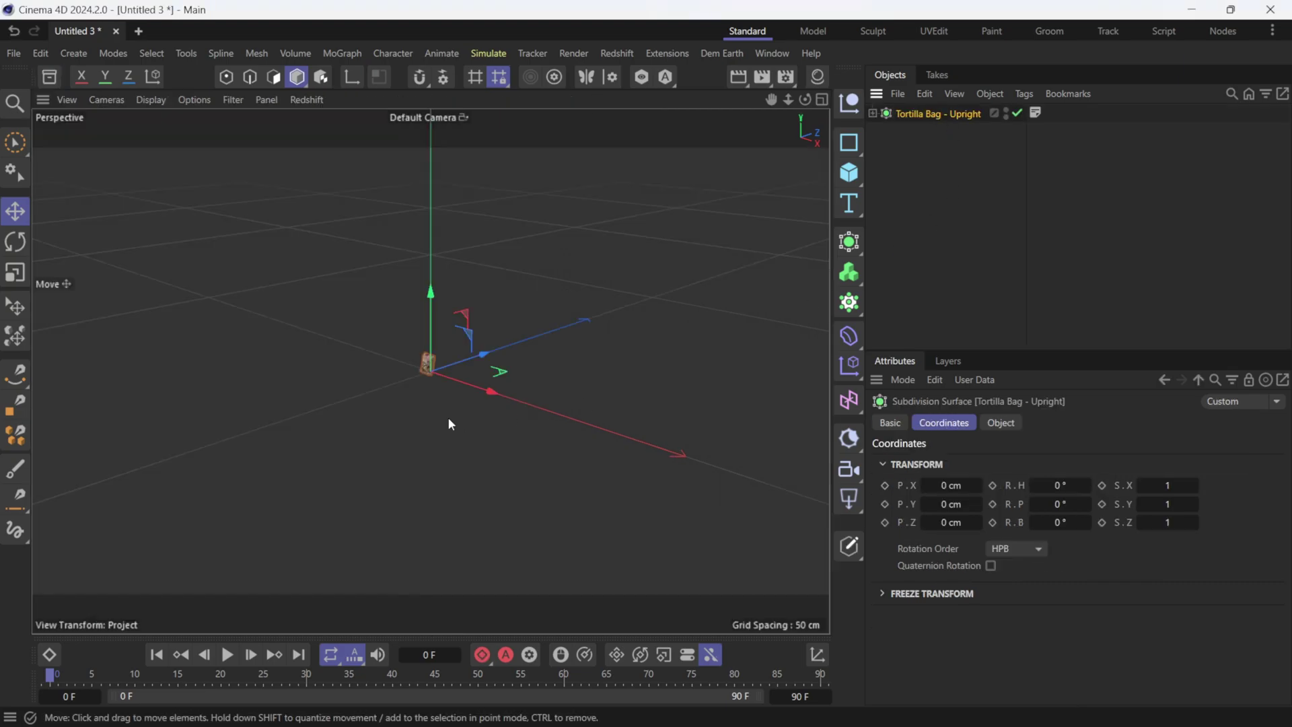
# Scale the tortilla bag to 10 on X, Y and Z
pyautogui.click(1176, 486)
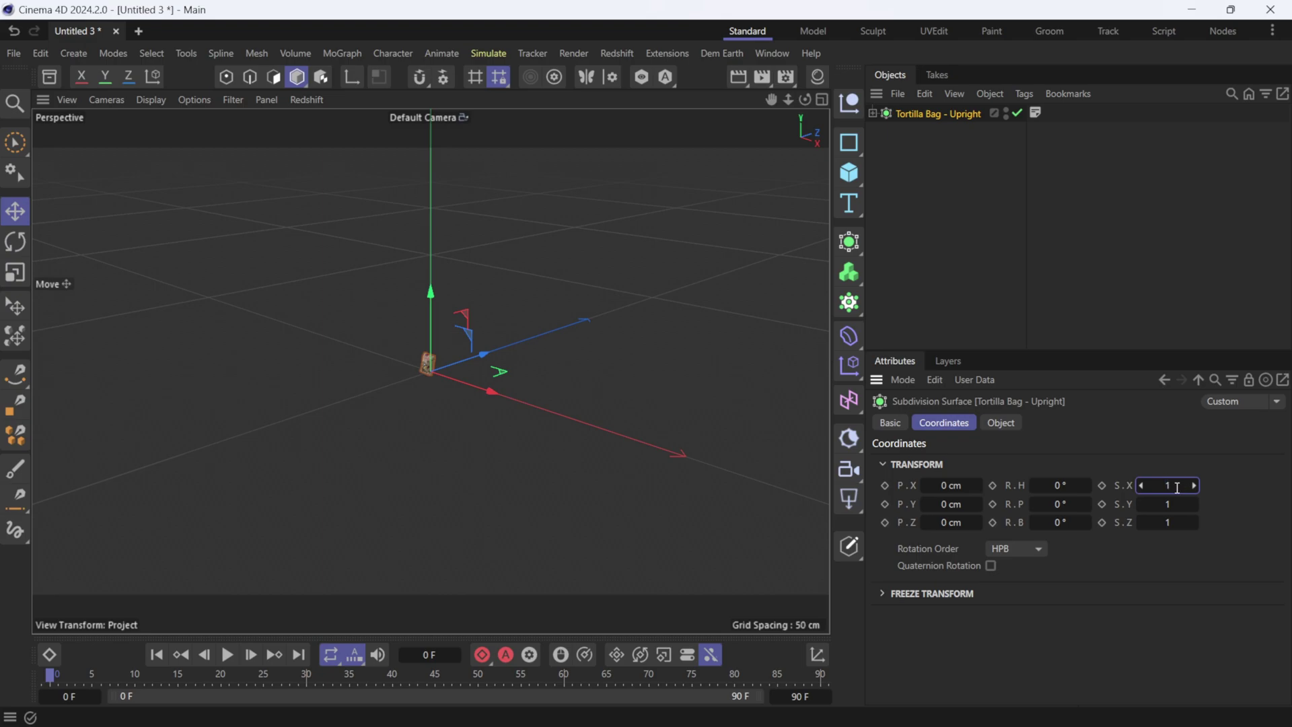
pyautogui.write('10')
pyautogui.press('Tab')
pyautogui.write('10')
pyautogui.press('Tab')
pyautogui.write('10')
pyautogui.press('Tab')
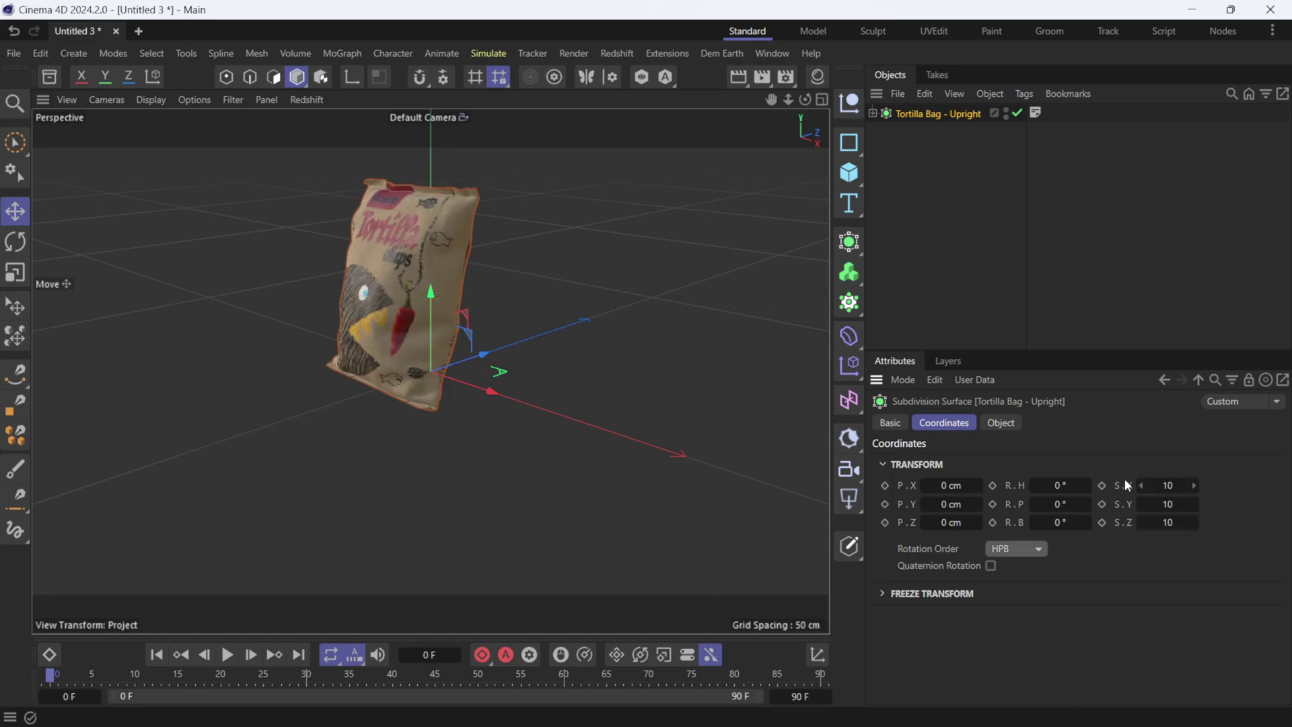
# Make the bag editable, move the Tortilla Bag mesh to root and delete the Upright null
pyautogui.press('c')
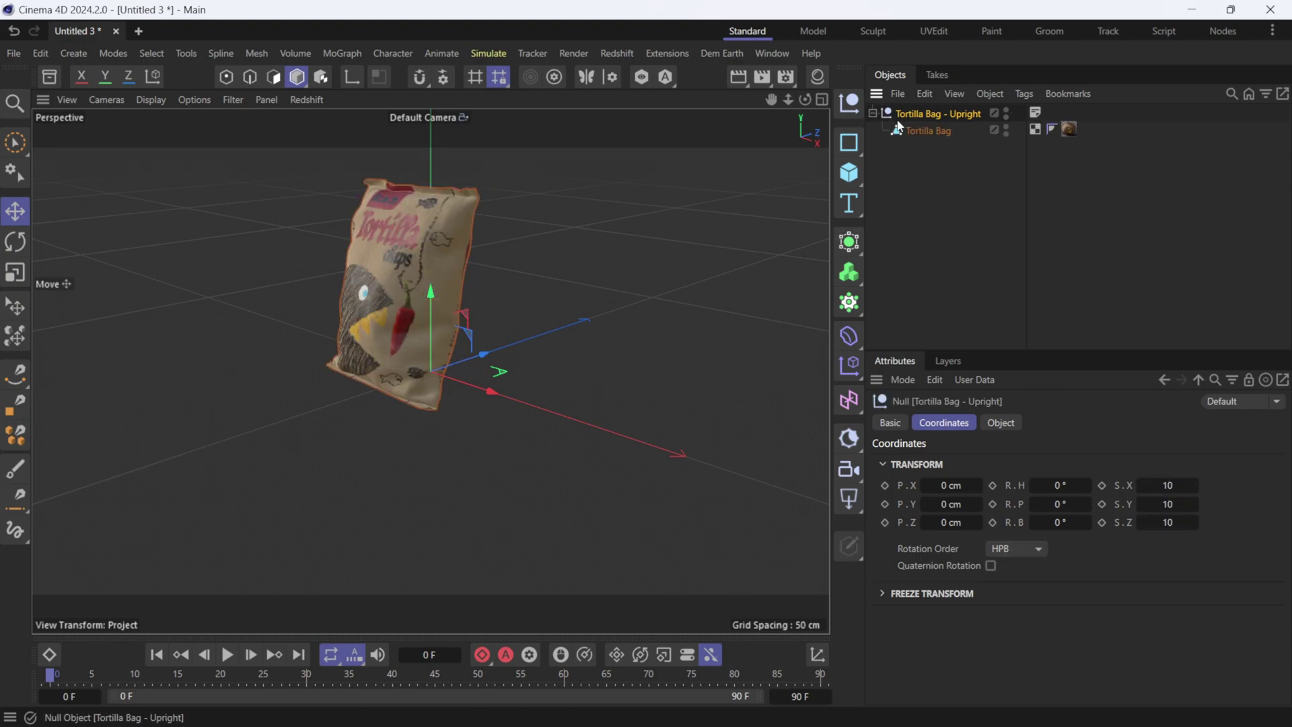
pyautogui.moveTo(899, 127); pyautogui.dragTo(935, 136)
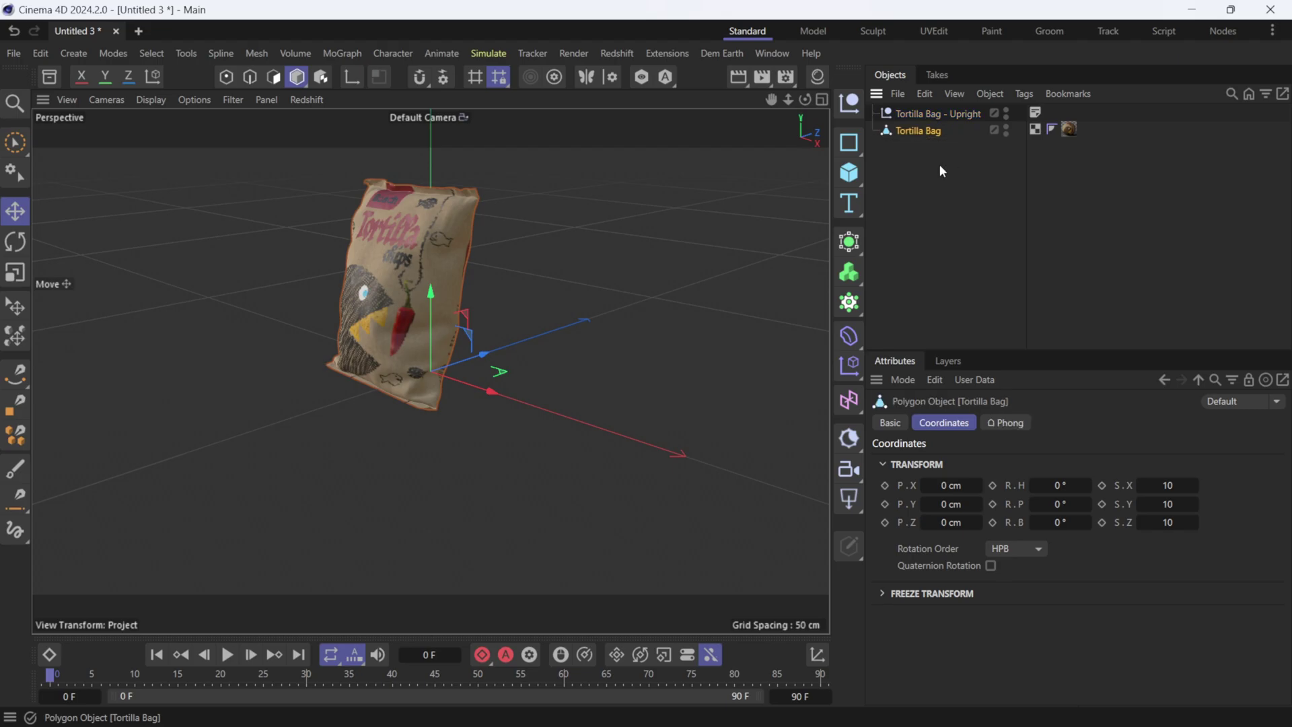
pyautogui.click(925, 113)
pyautogui.press('Delete')
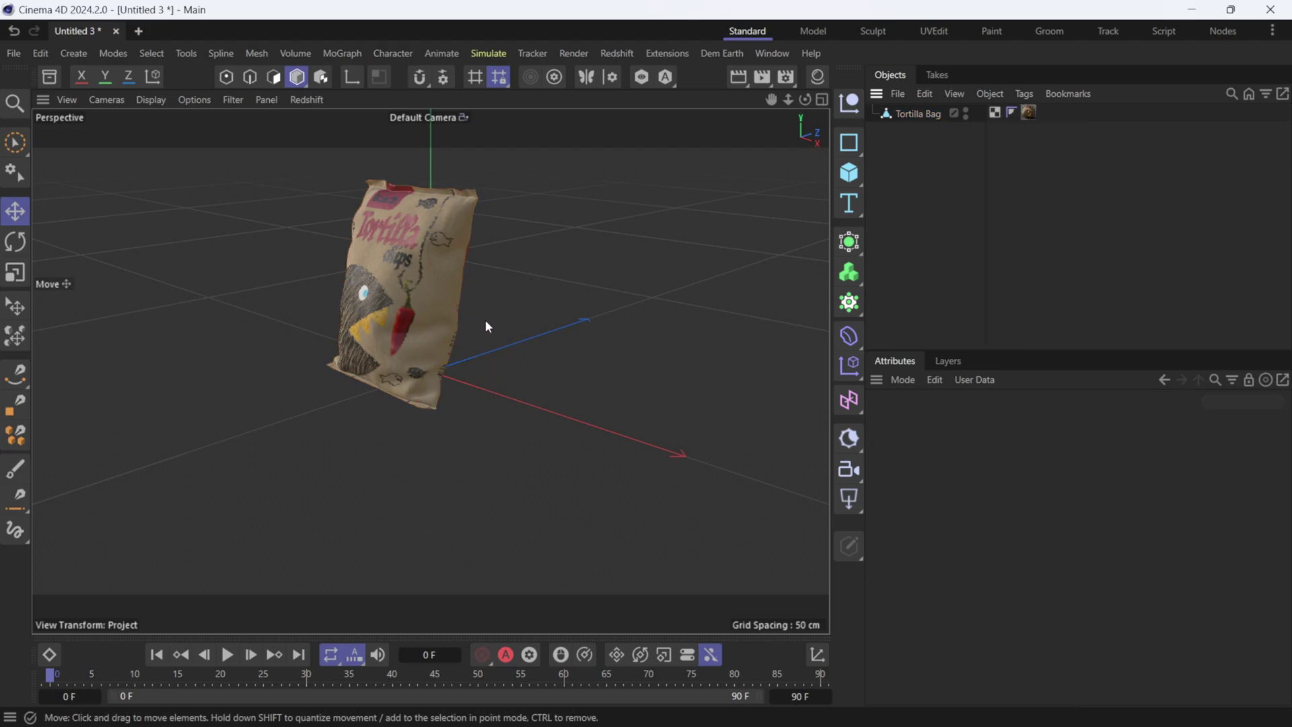
pyautogui.keyDown('alt'); pyautogui.moveTo(487, 327); pyautogui.dragTo(377, 369); pyautogui.keyUp('alt')
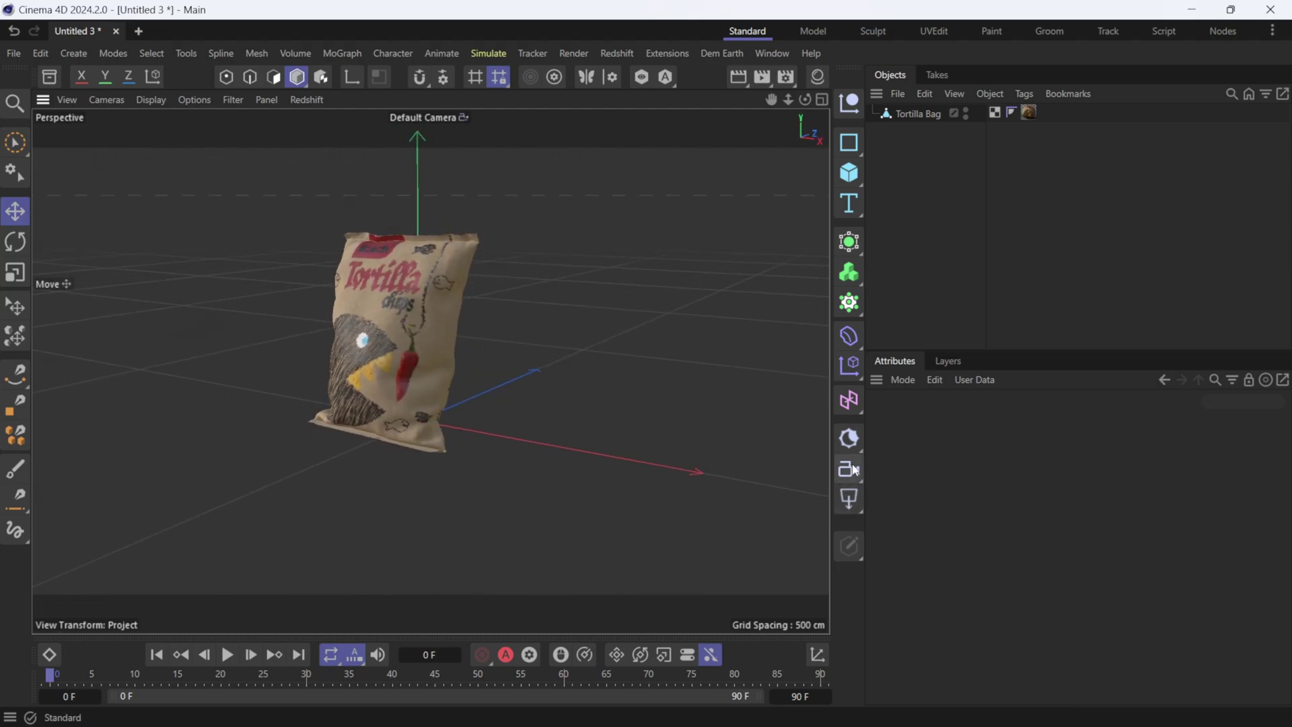
# Add a Redshift camera with position X, Y, Z and heading all set to 0
pyautogui.moveTo(854, 470); pyautogui.dragTo(962, 493)
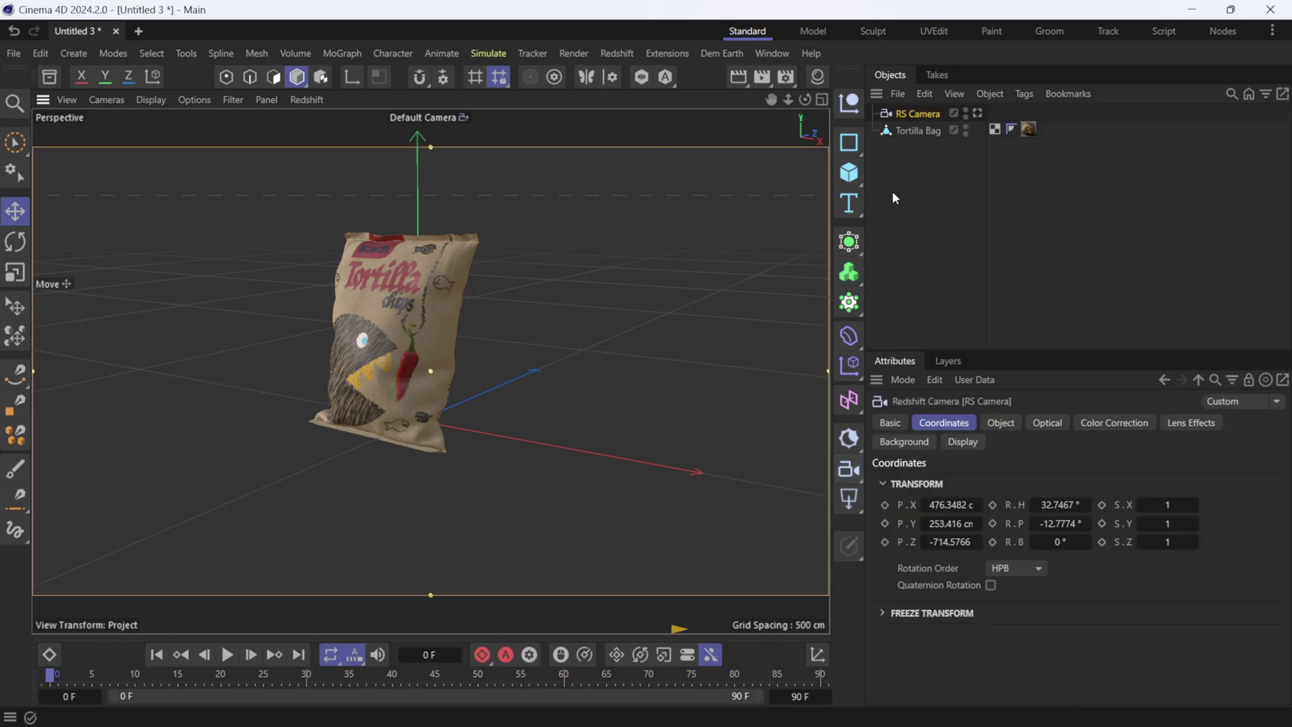
pyautogui.doubleClick(948, 505)
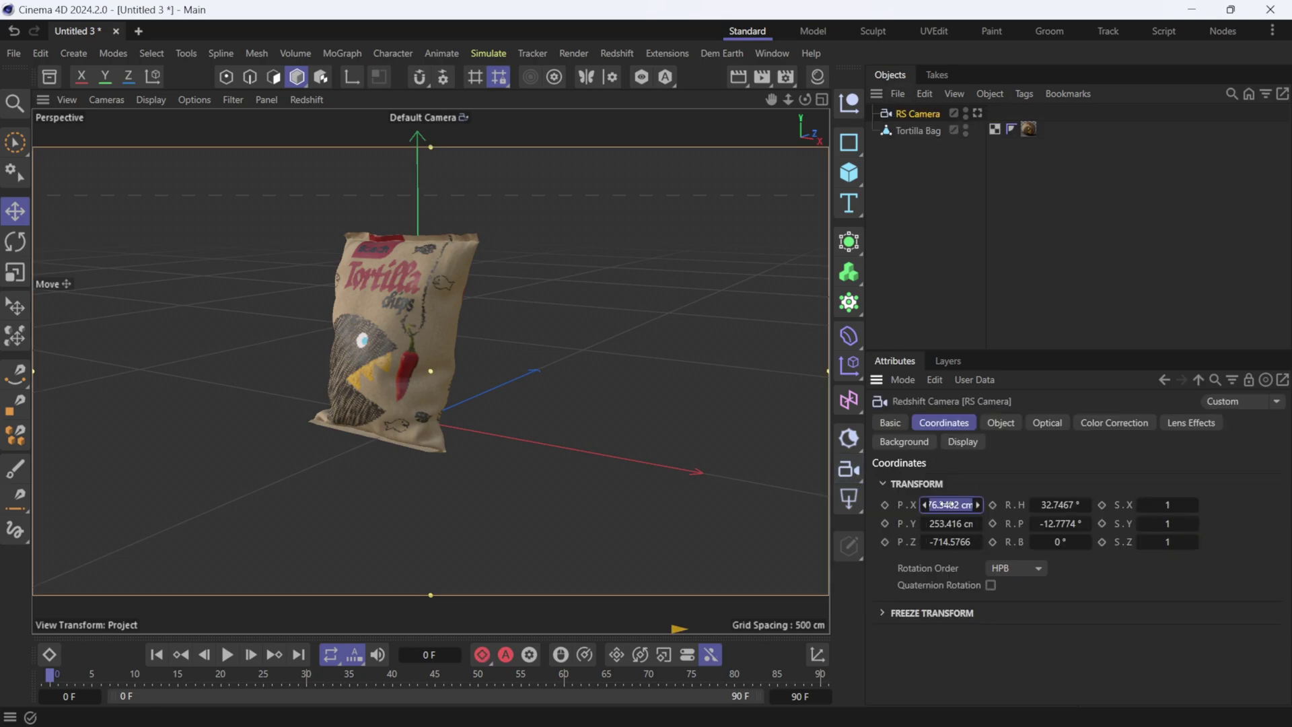
pyautogui.write('0')
pyautogui.press('Tab')
pyautogui.write('0')
pyautogui.press('Tab')
pyautogui.write('0')
pyautogui.press('Tab')
pyautogui.write('0')
pyautogui.press('Tab')
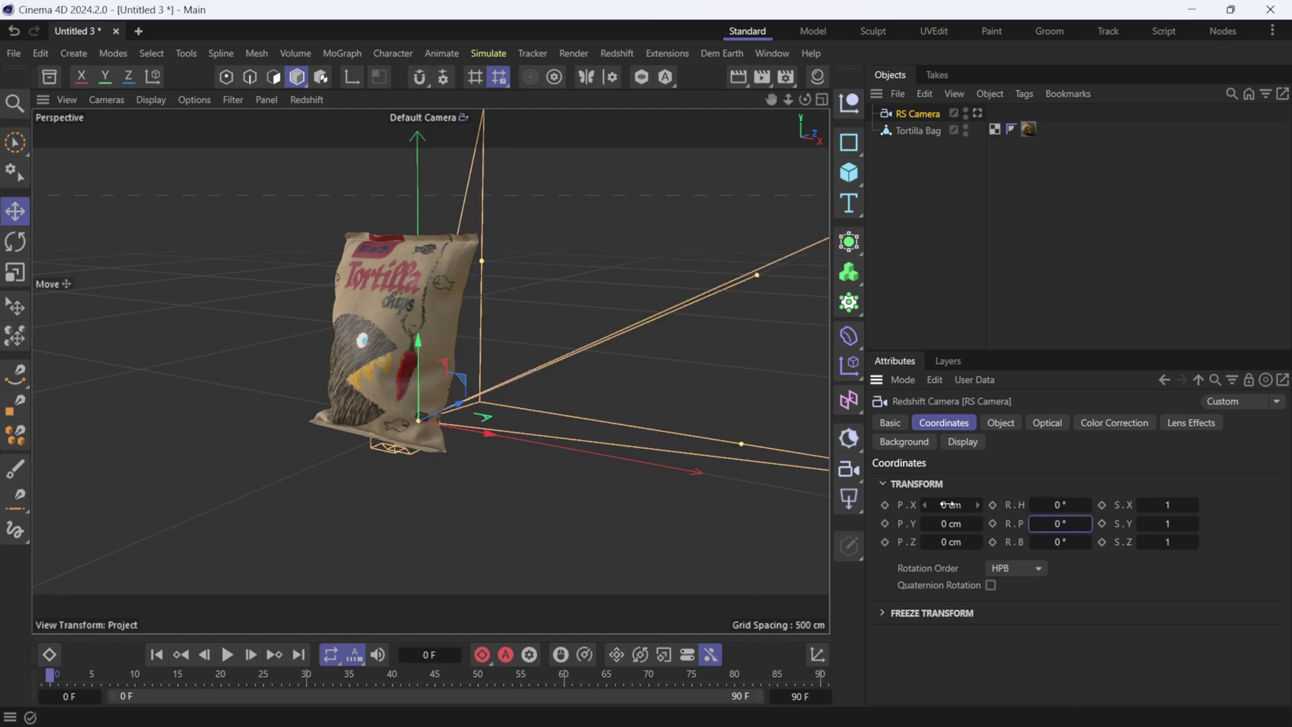
# View through RS Camera, pulled back along Z until the whole bag is framed
pyautogui.moveTo(474, 396); pyautogui.dragTo(301, 535)
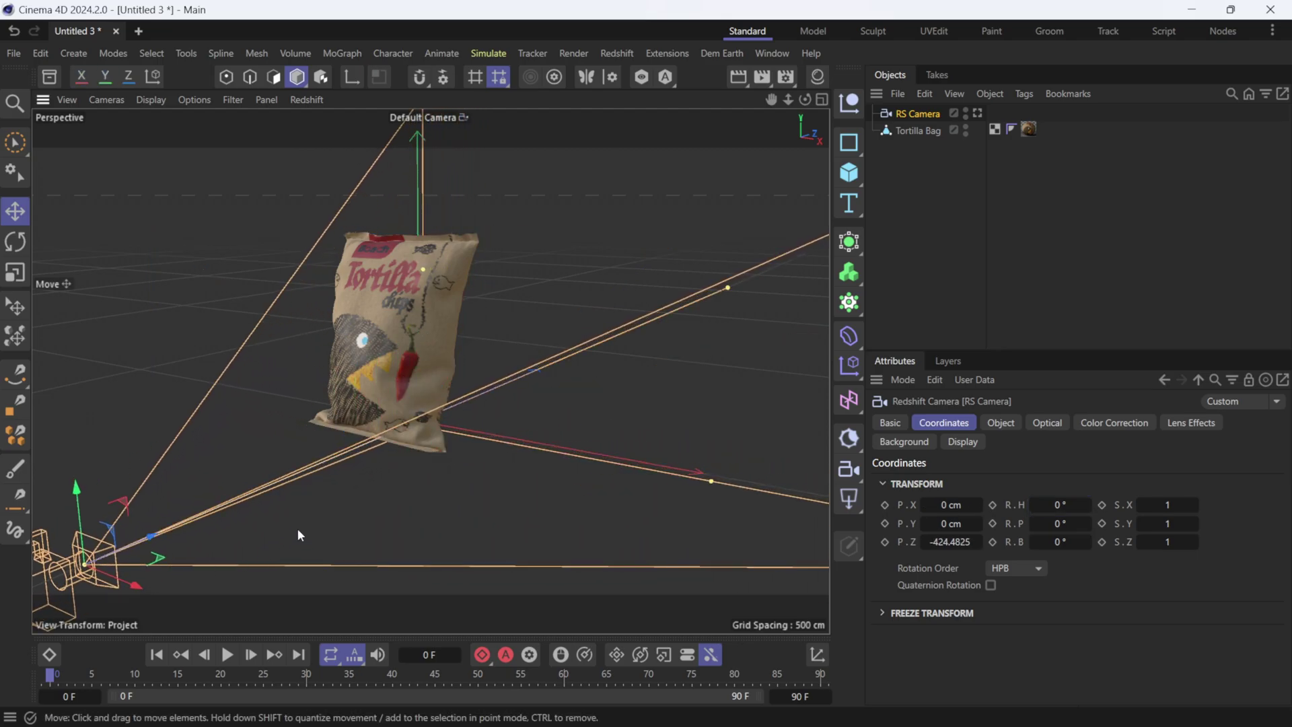
pyautogui.click(979, 111)
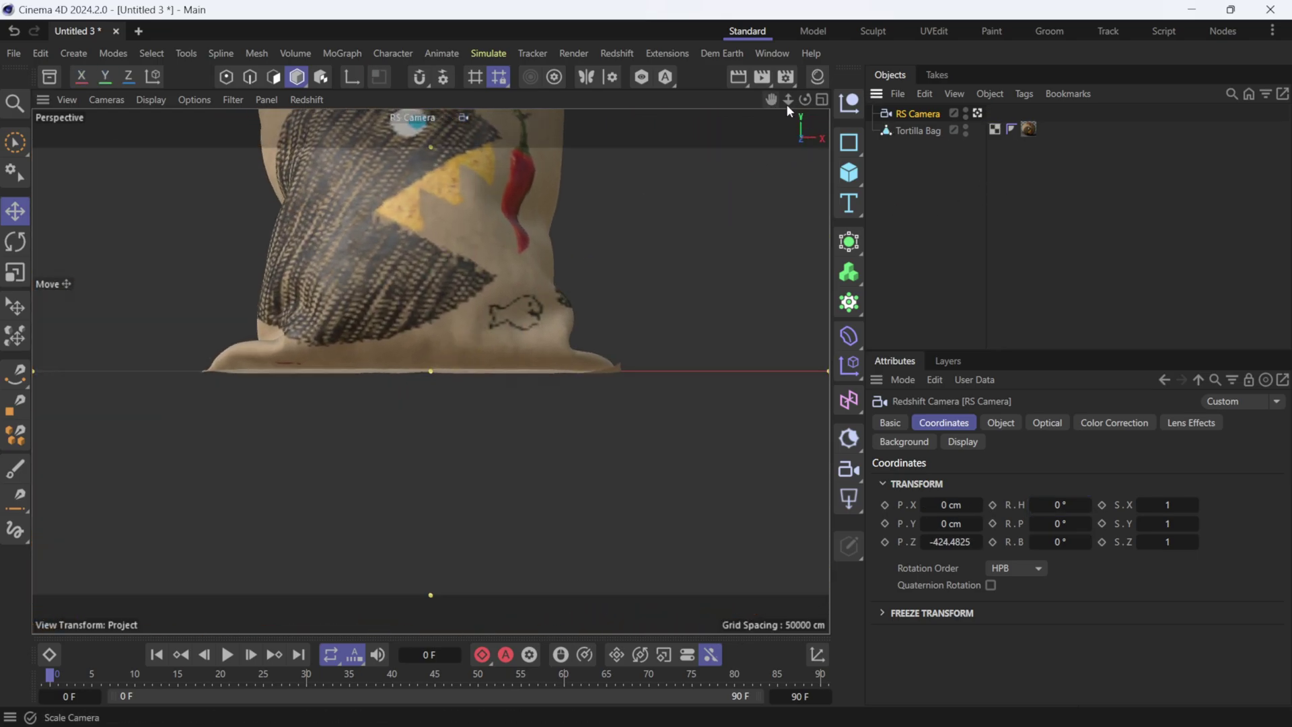
pyautogui.moveTo(788, 105); pyautogui.dragTo(747, 121)
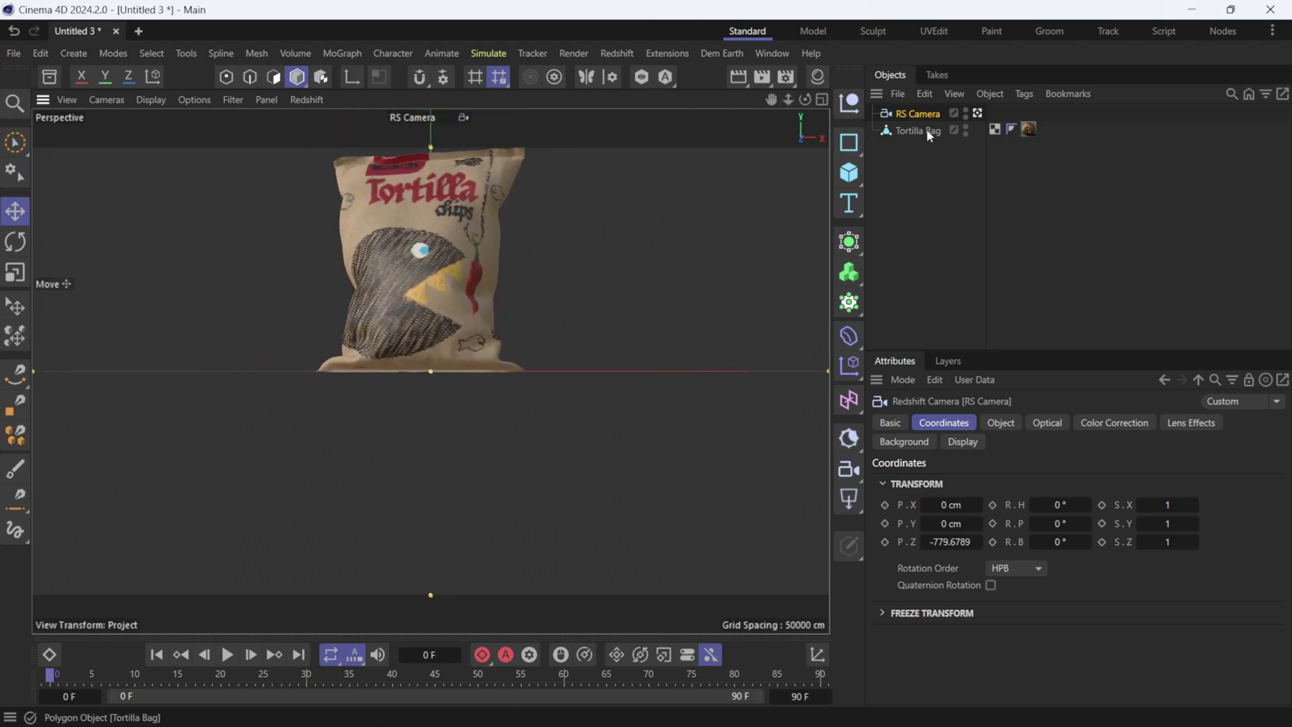
# Lower the Tortilla Bag to about Y -88.24 and rotate it sideways
pyautogui.click(918, 130)
pyautogui.moveTo(432, 301); pyautogui.dragTo(429, 390)
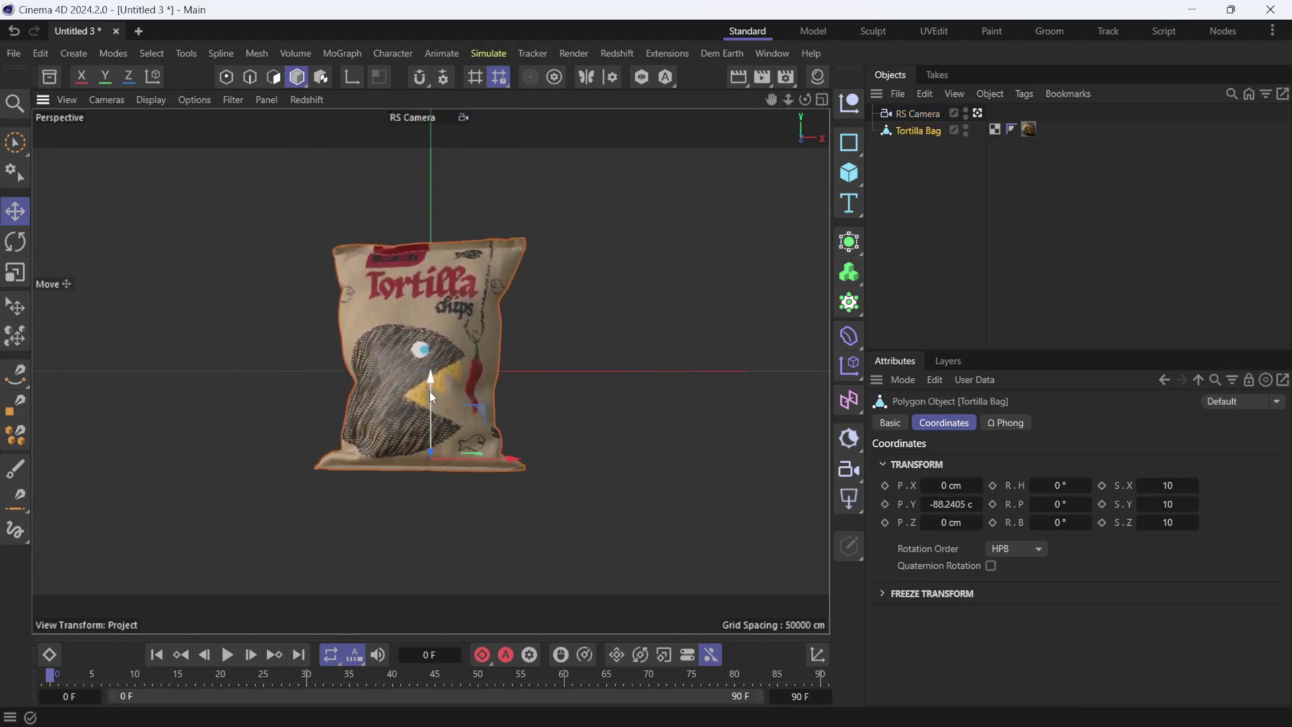
pyautogui.click(14, 241)
pyautogui.moveTo(510, 513); pyautogui.dragTo(337, 388)
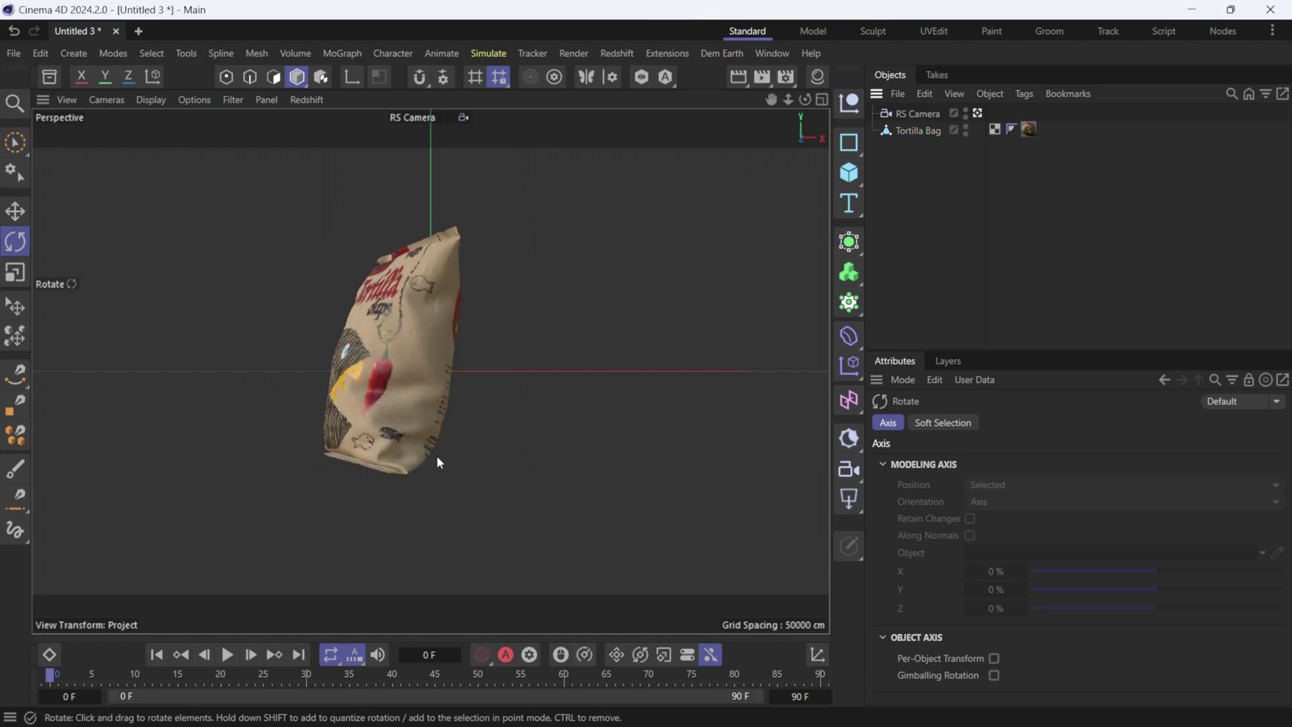
# Save the scene as C4D_DirectLink.c4d in the DIRECT LINK folder
pyautogui.hotkey('ctrl', 's')
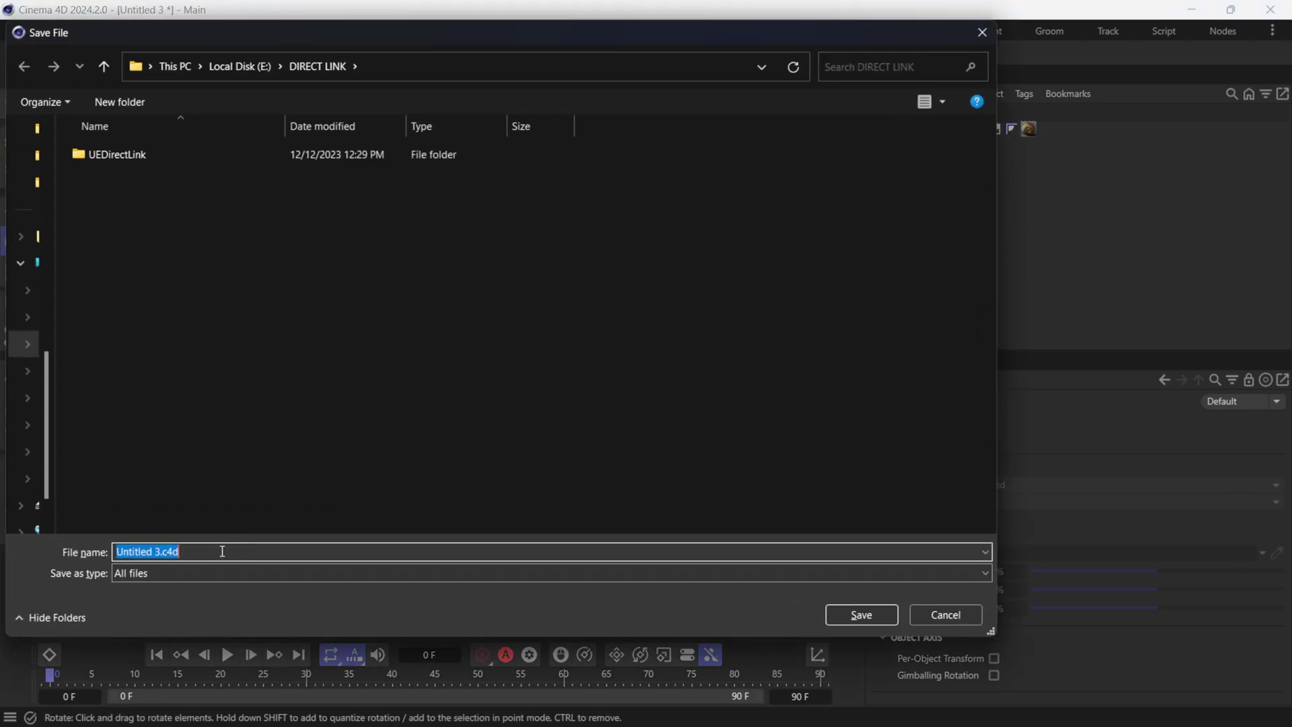
pyautogui.write('C4')
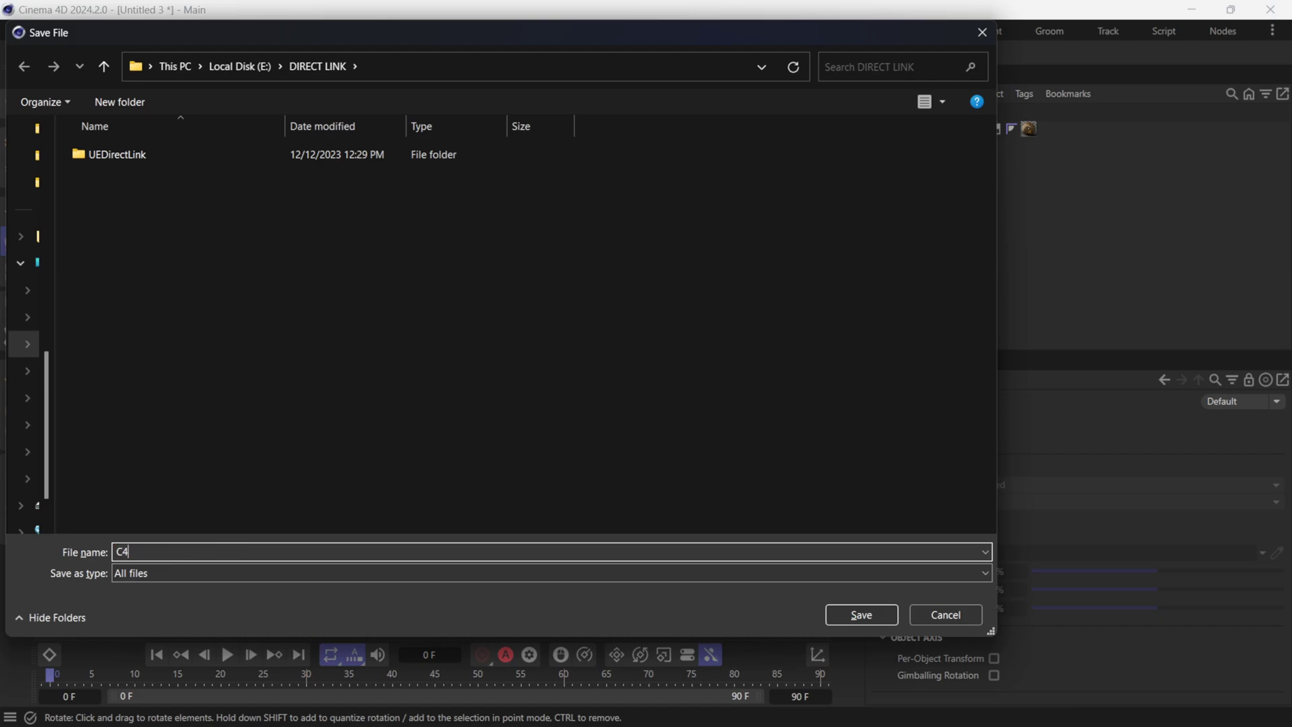
pyautogui.write('D_DirectLink')
pyautogui.click(861, 615)
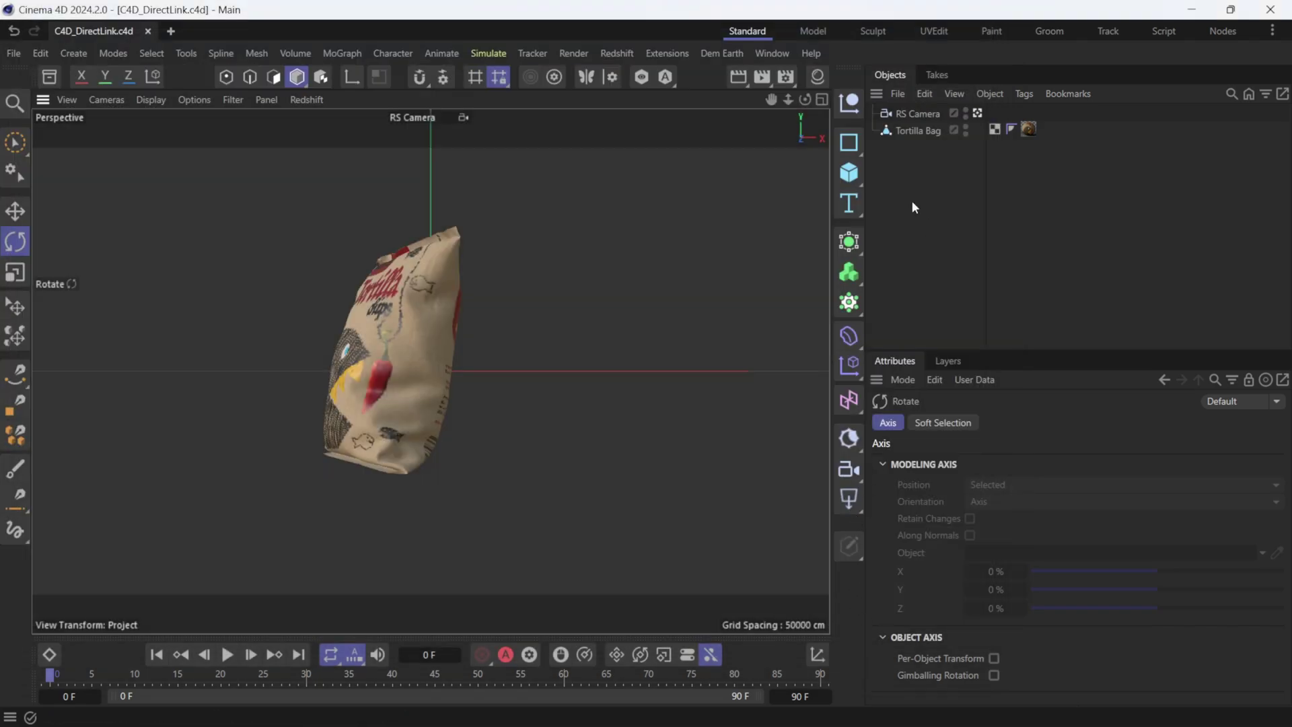
# Start Direct Link Sync to Unreal from Extensions > Unreal Direct Link
pyautogui.click(674, 52)
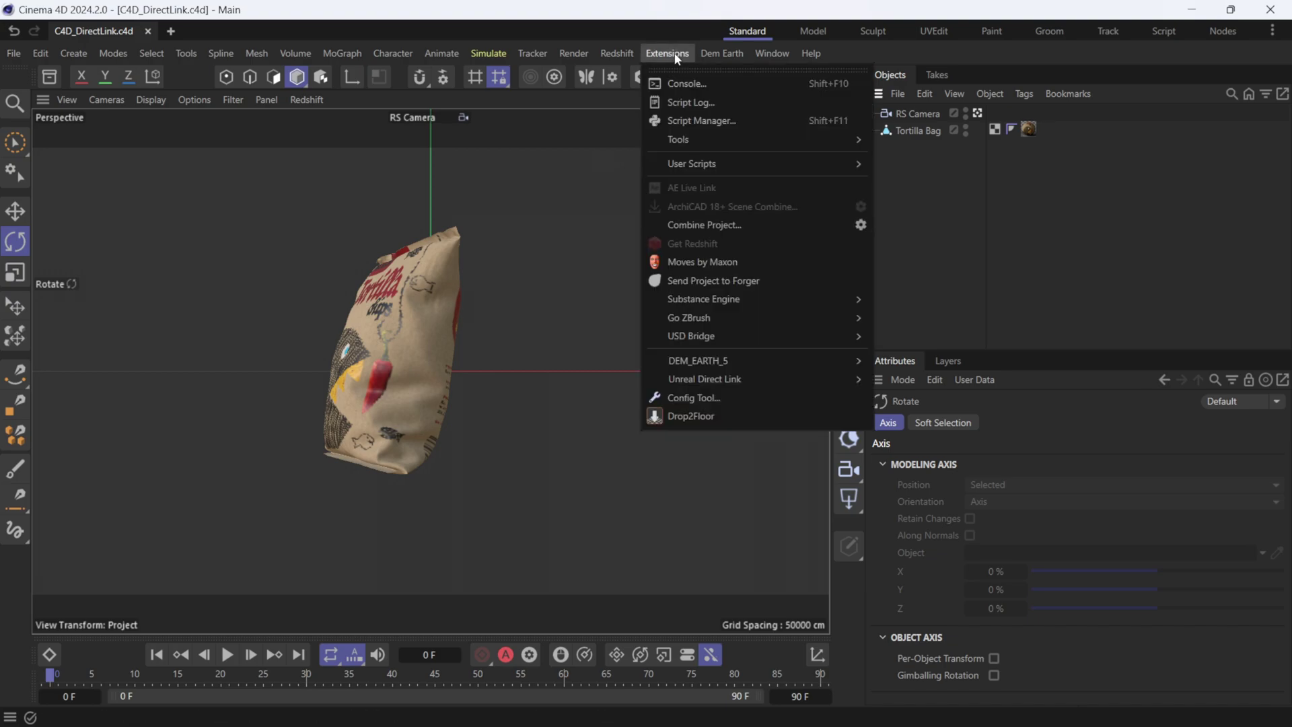
pyautogui.moveTo(720, 385)
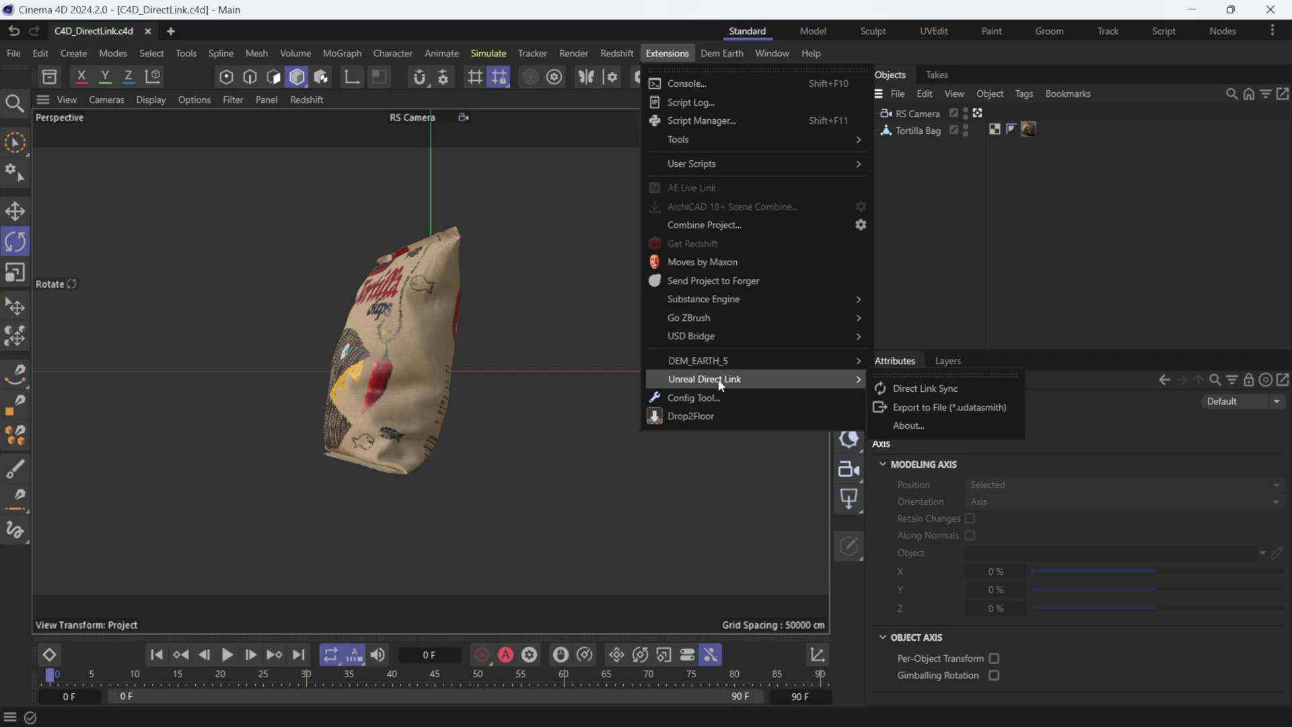
pyautogui.click(930, 396)
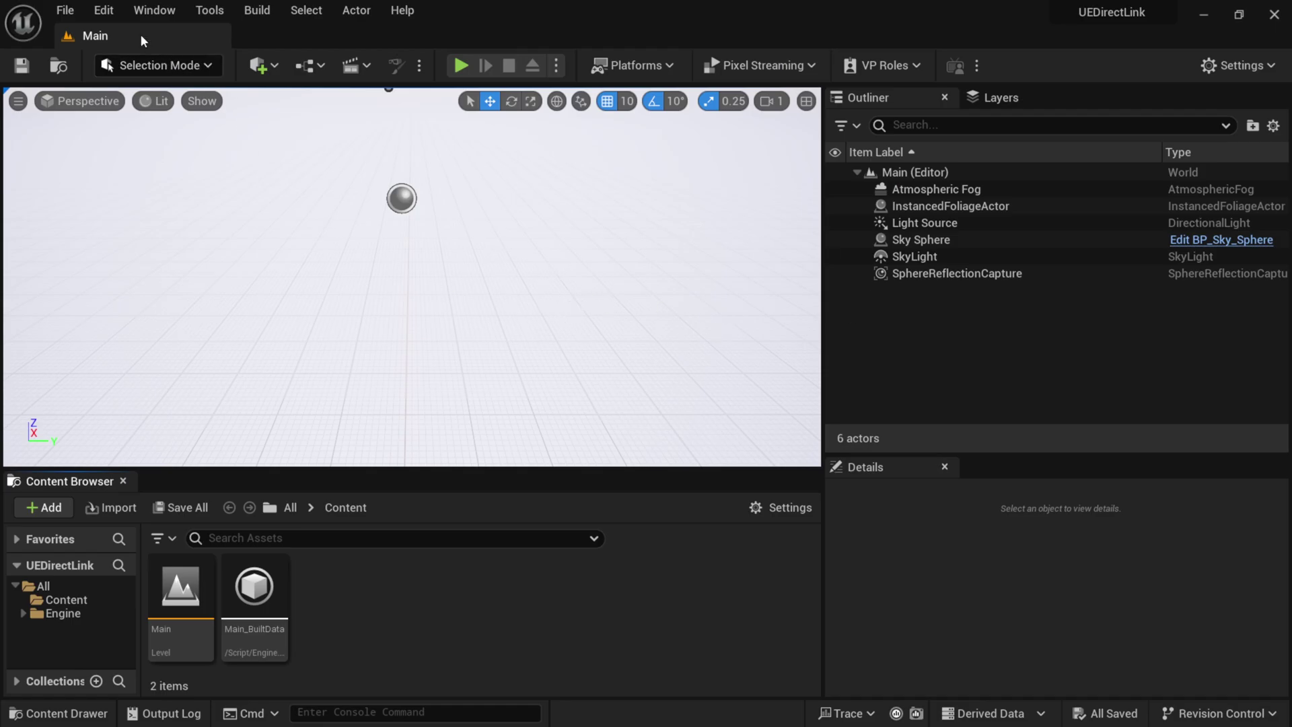
pyautogui.click(106, 12)
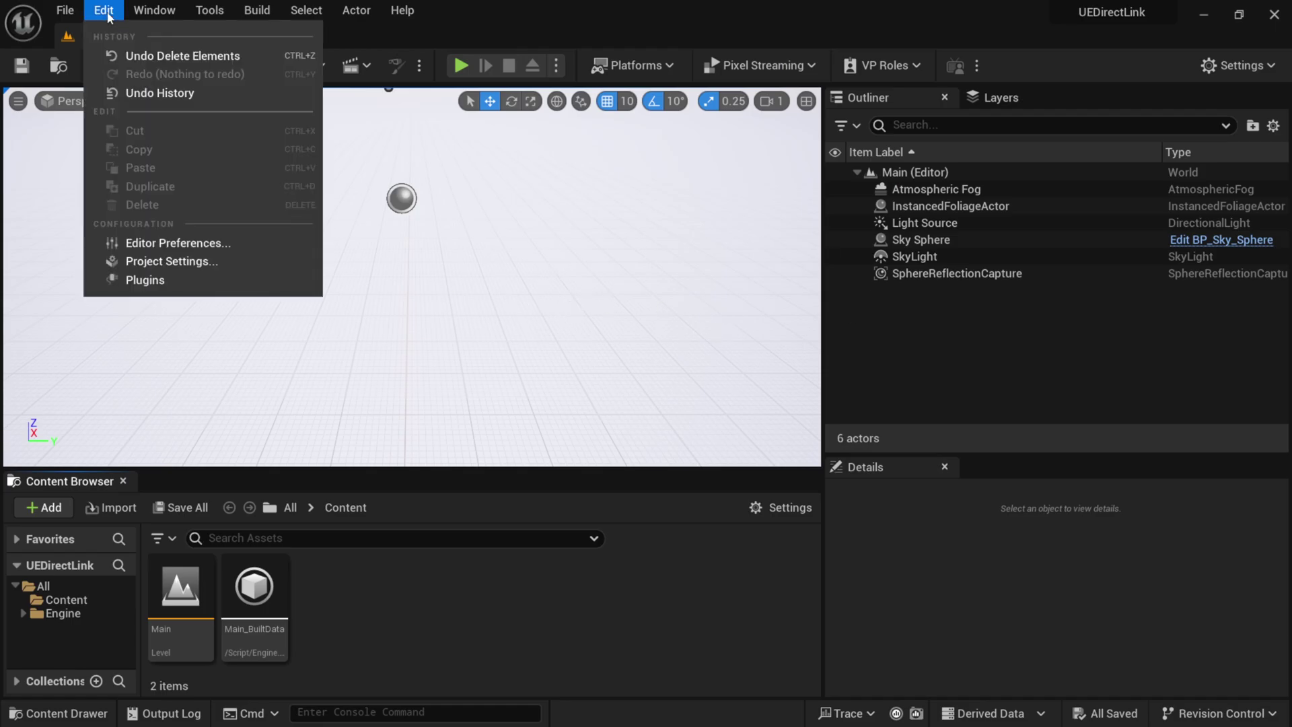
pyautogui.click(154, 280)
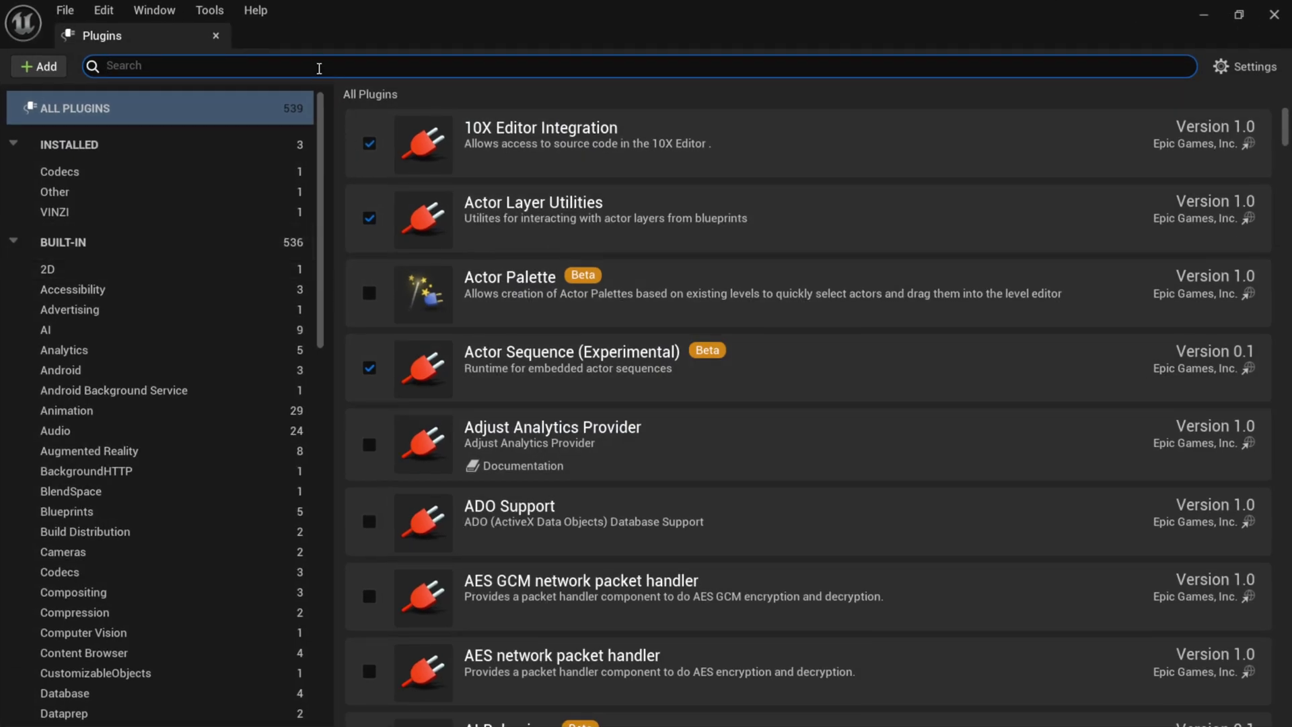
pyautogui.write('cinema')
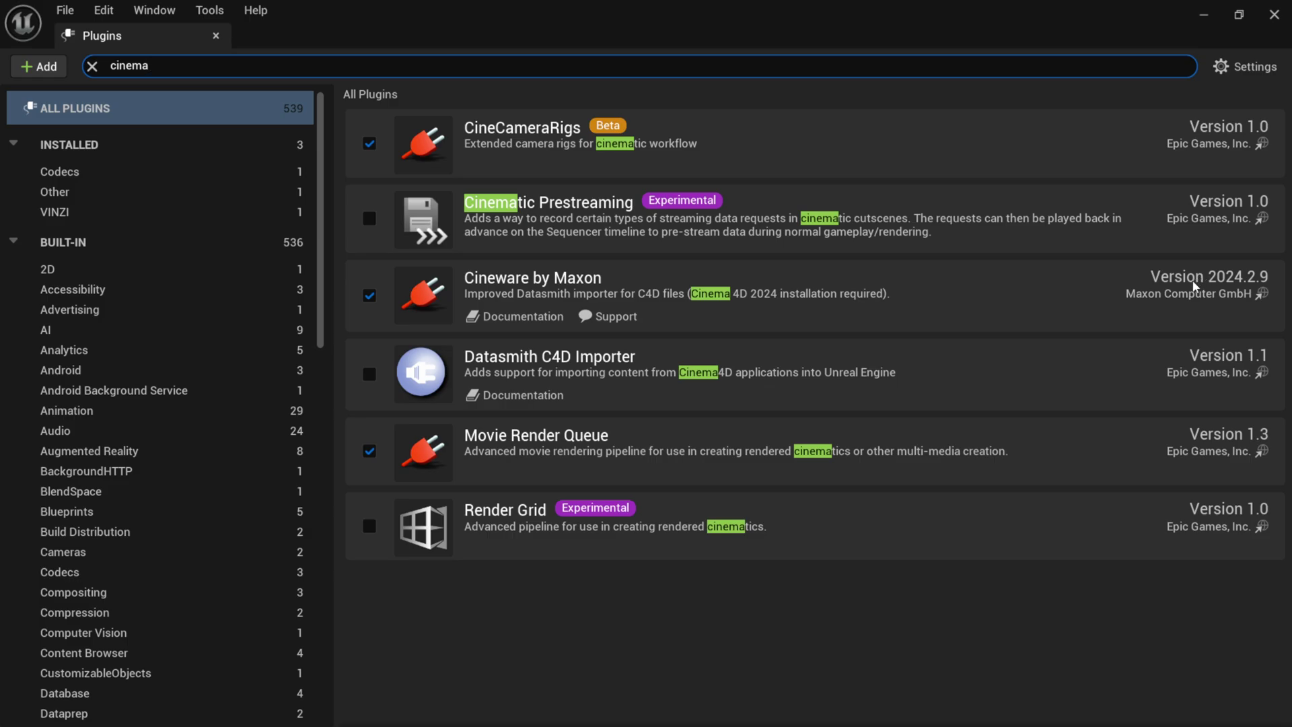
pyautogui.click(1272, 18)
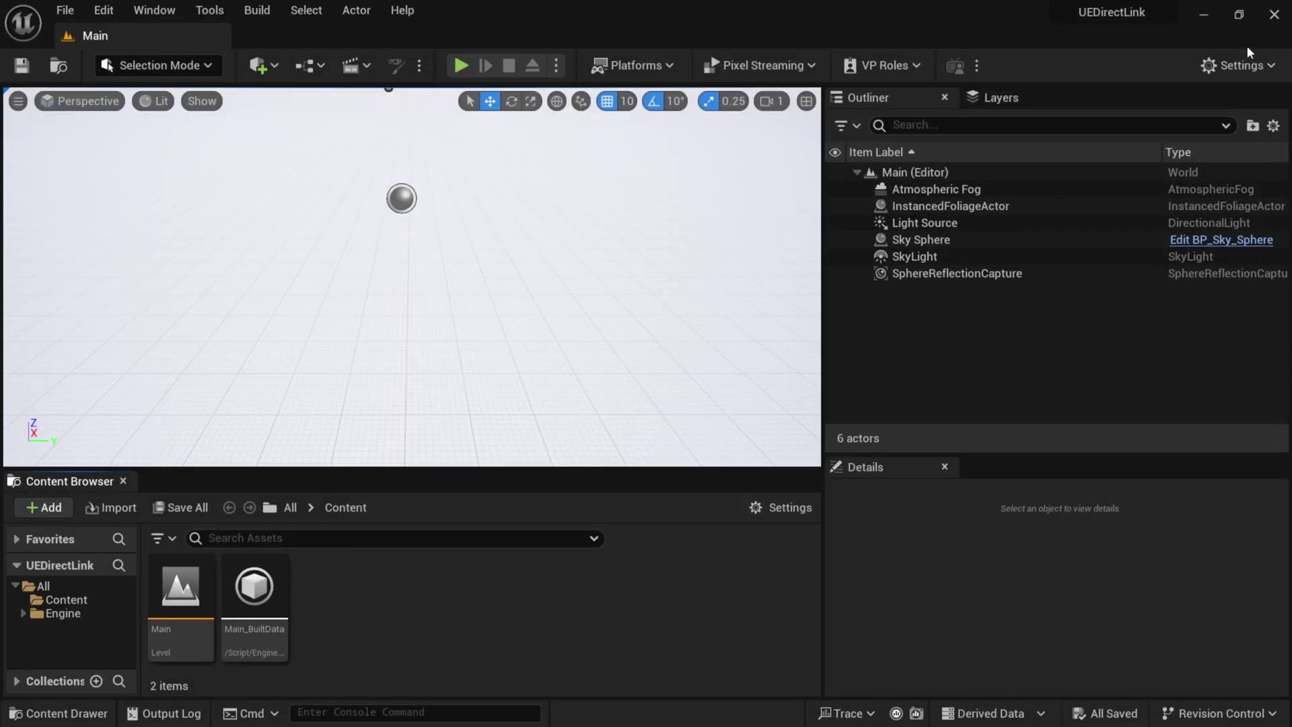
# Open Datasmith's Direct Link Import from the Quickly Add menu to list available sources
pyautogui.click(258, 68)
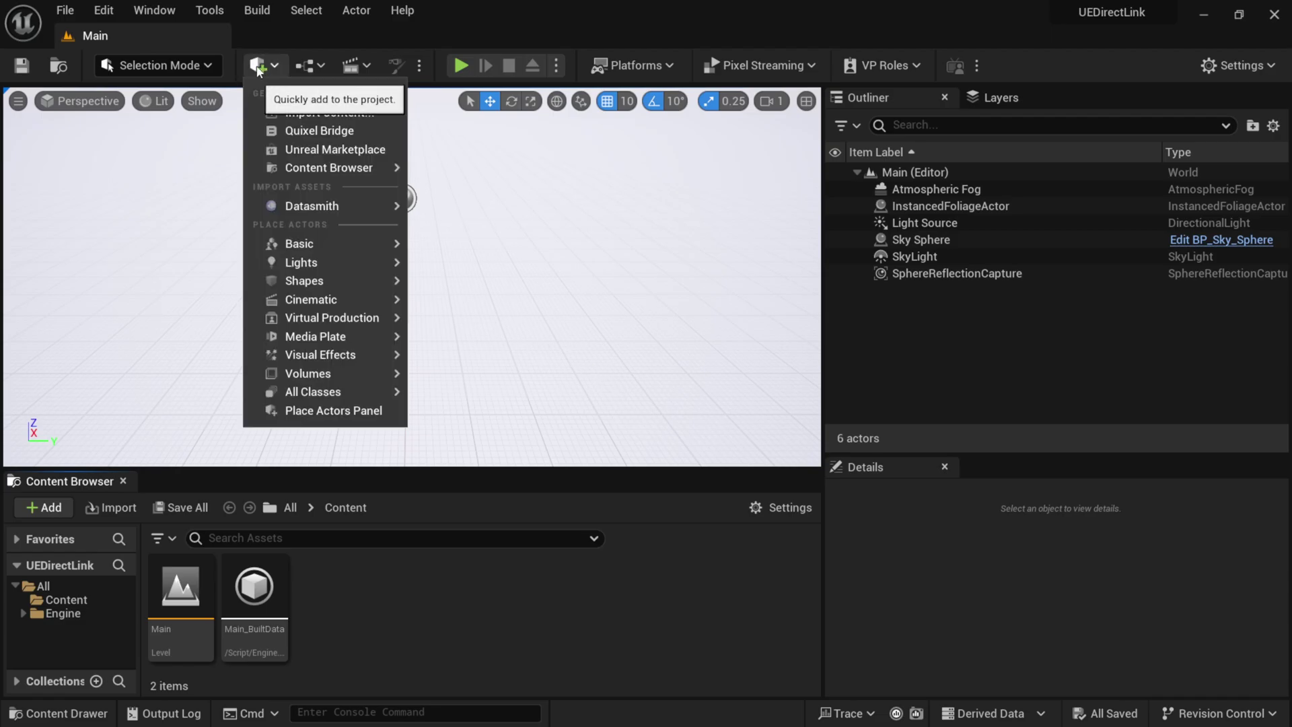
pyautogui.moveTo(304, 210)
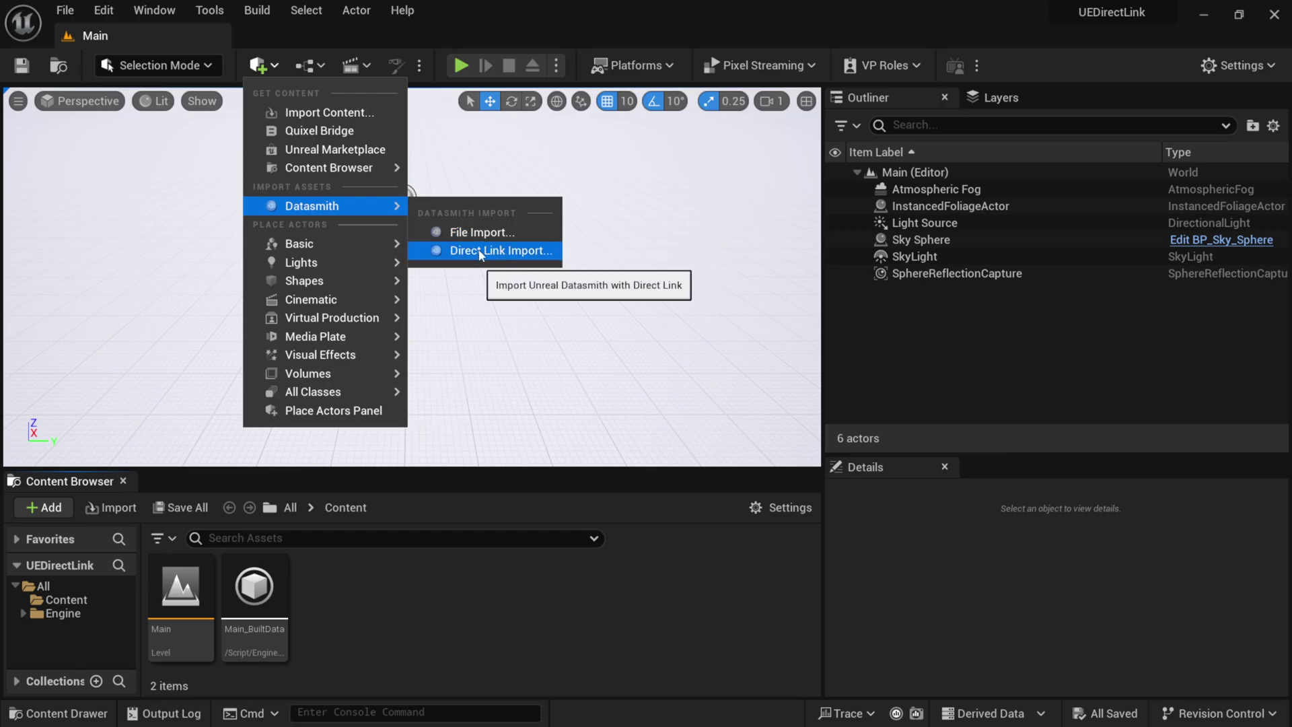
pyautogui.click(520, 256)
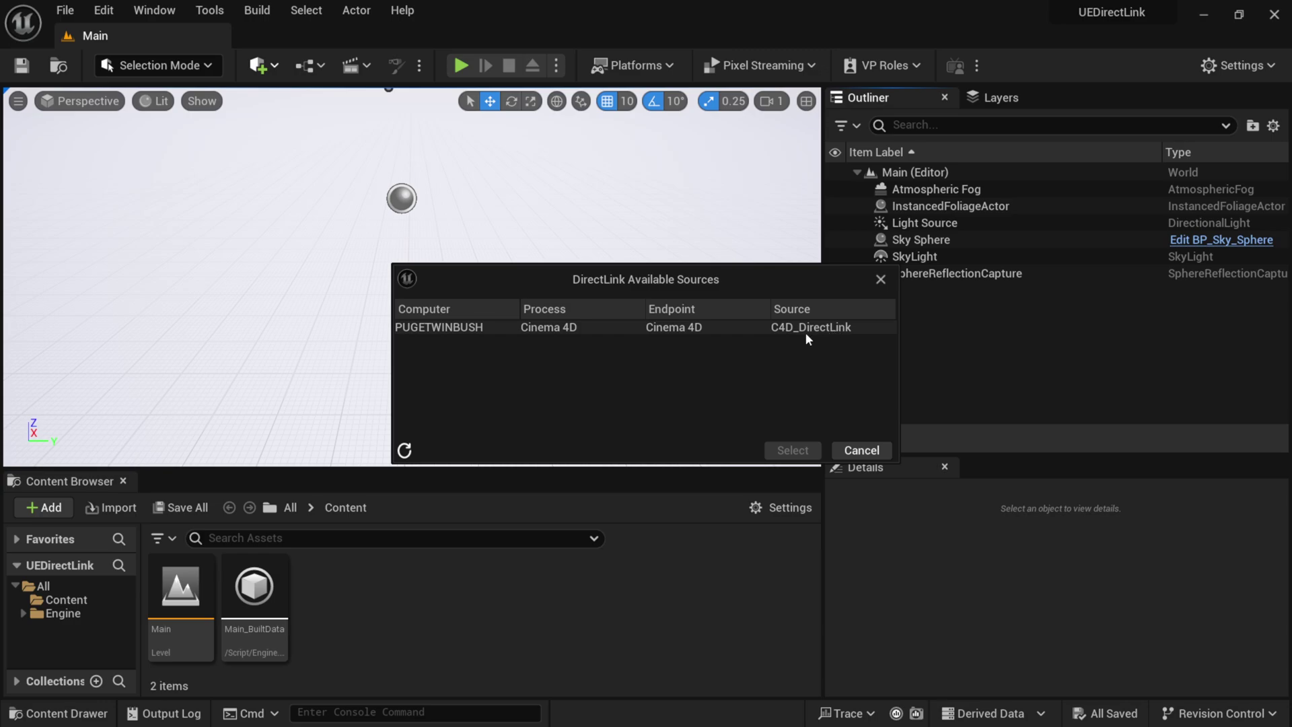
# Select the Cinema 4D C4D_DirectLink source and import it into the Content folder
pyautogui.click(678, 331)
pyautogui.click(794, 449)
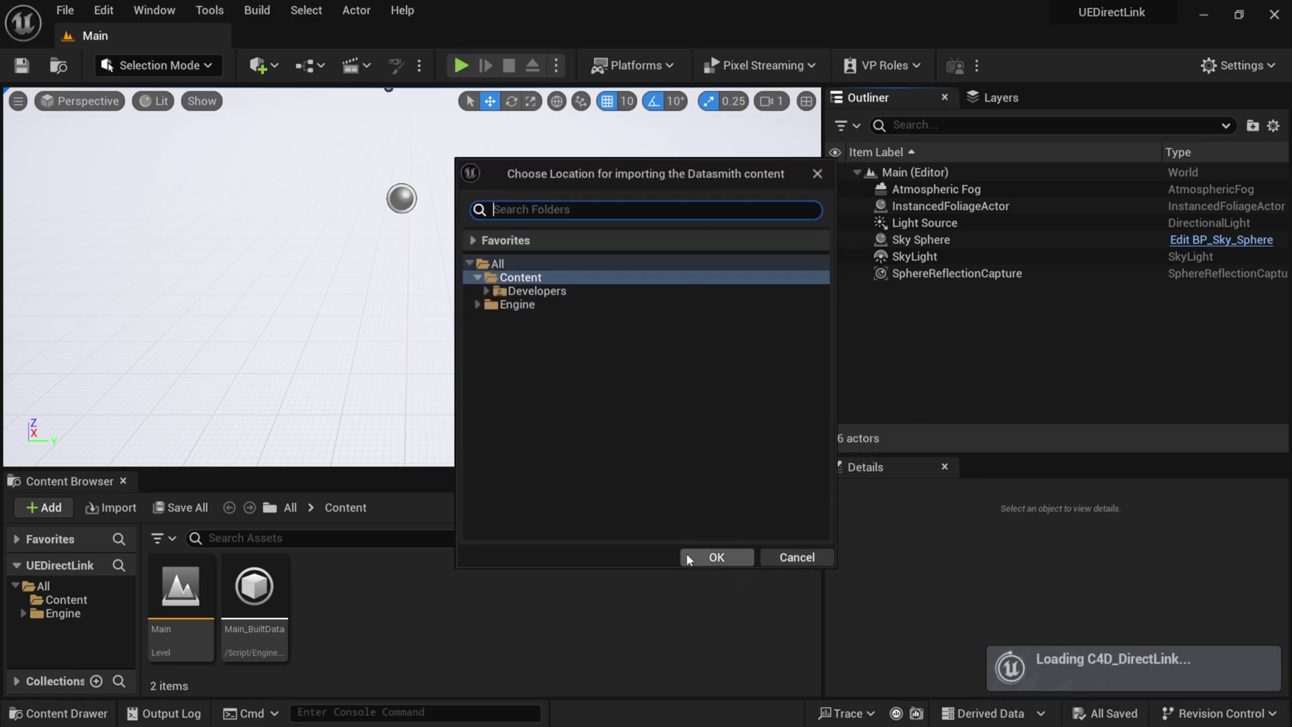
pyautogui.moveTo(607, 172); pyautogui.dragTo(589, 169)
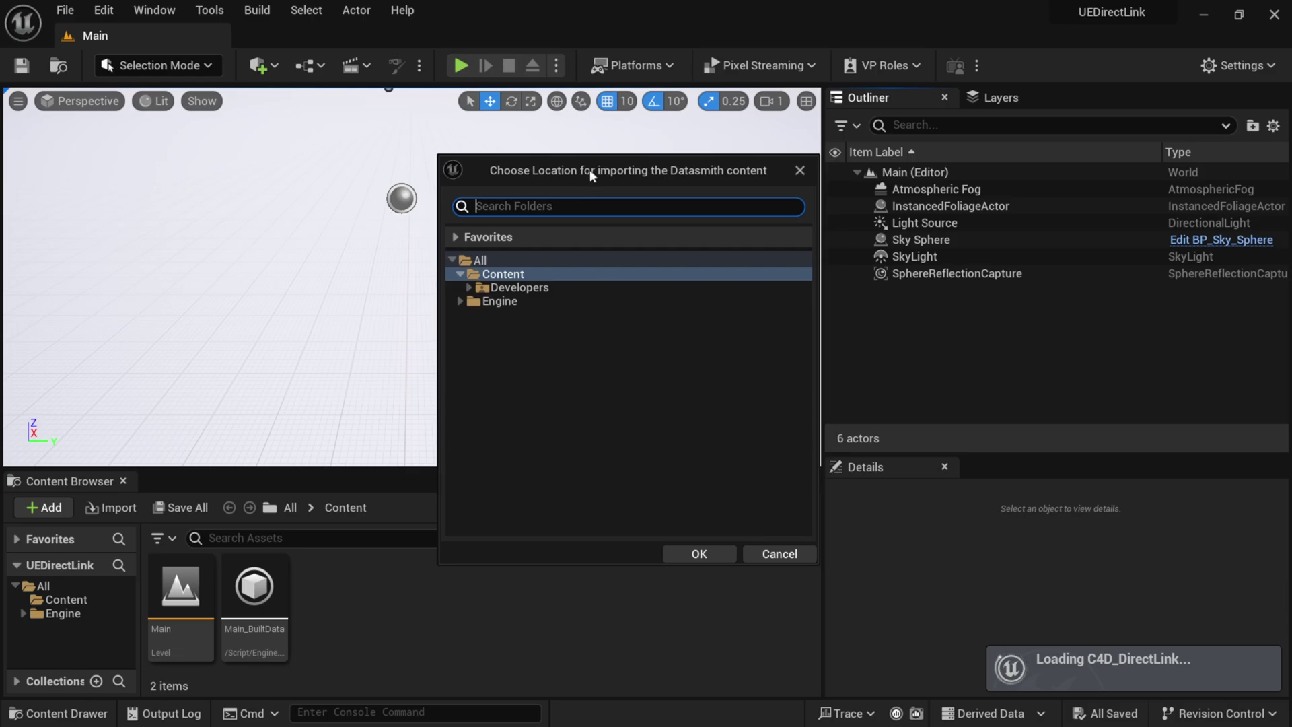
pyautogui.click(510, 275)
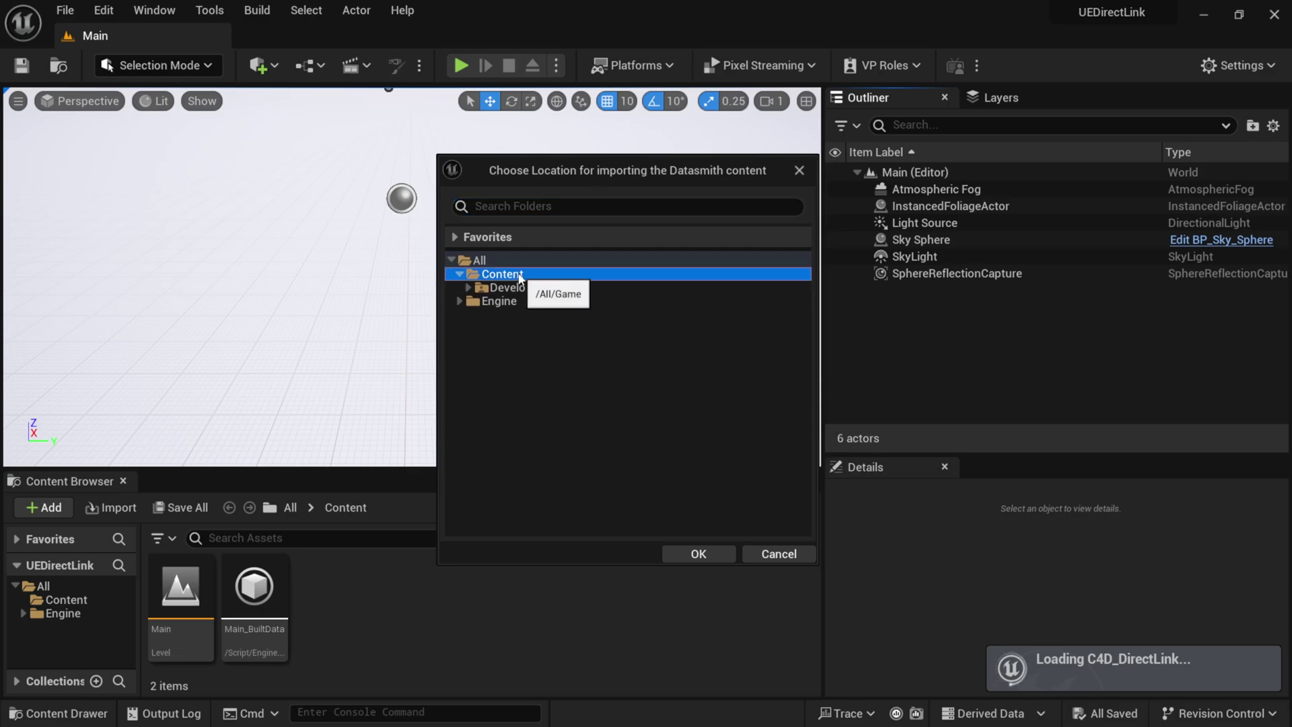
pyautogui.click(698, 553)
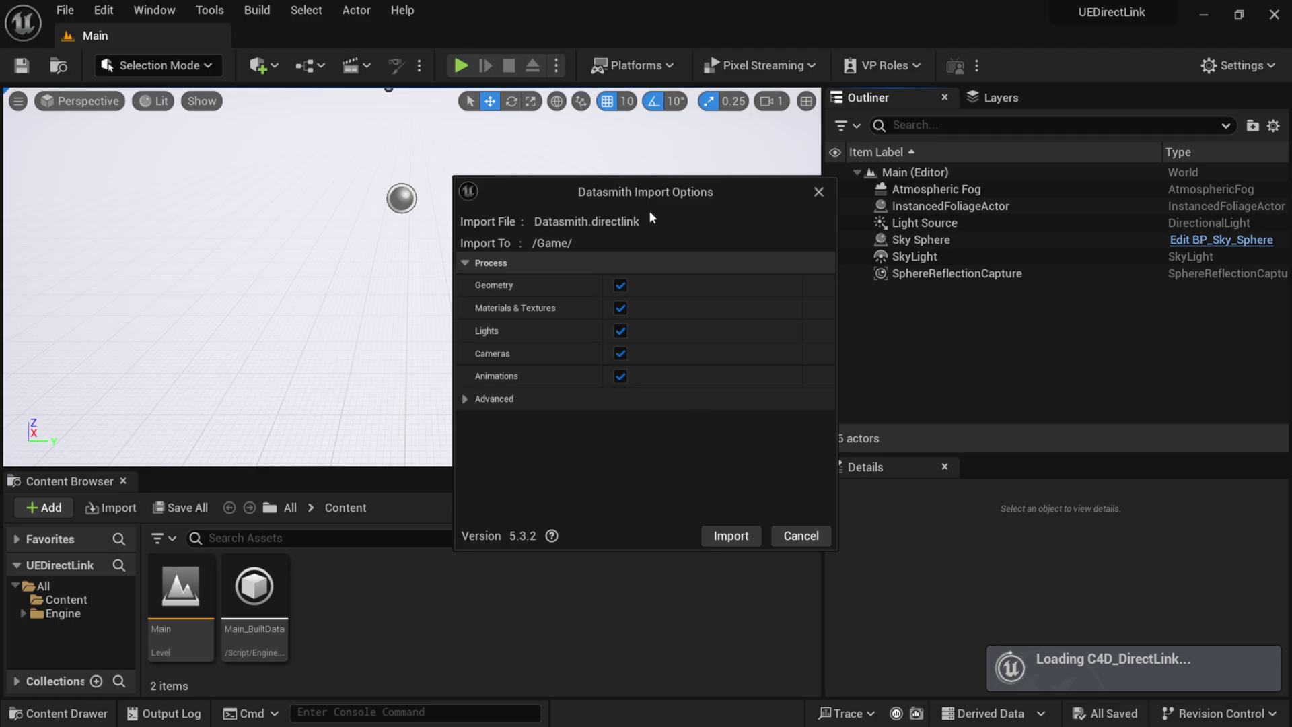
# Import with Geometry, Materials & Textures, Lights, Cameras and Animations all enabled
pyautogui.moveTo(734, 192); pyautogui.dragTo(721, 188)
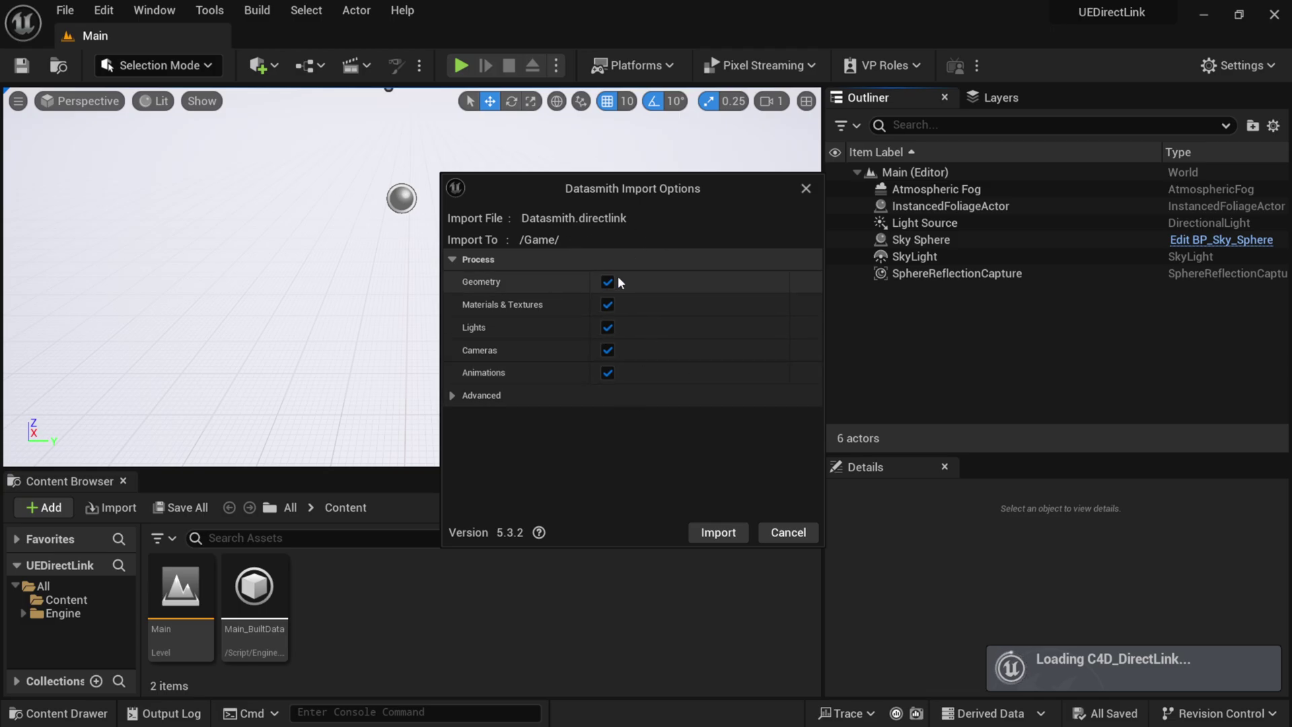
pyautogui.click(717, 532)
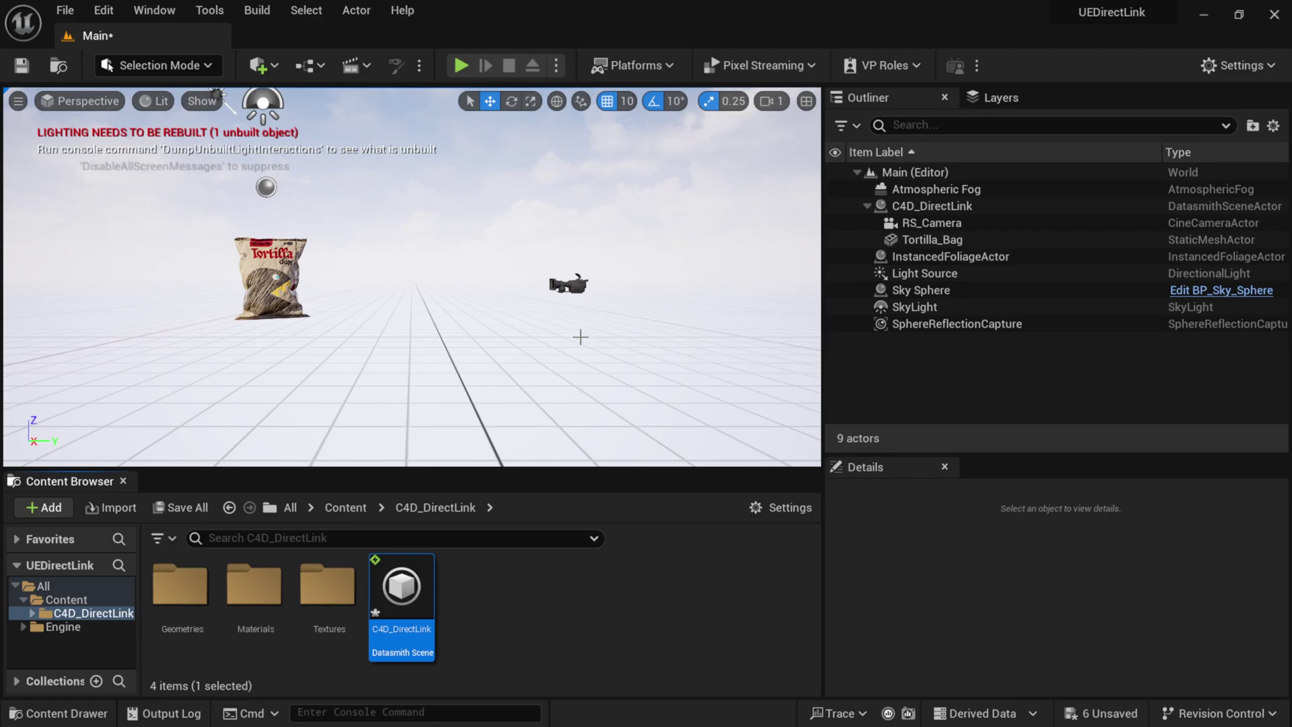
# Select RS_Camera, filter its Details by 'ex', and untick the Exposure Metering Mode override
pyautogui.click(951, 224)
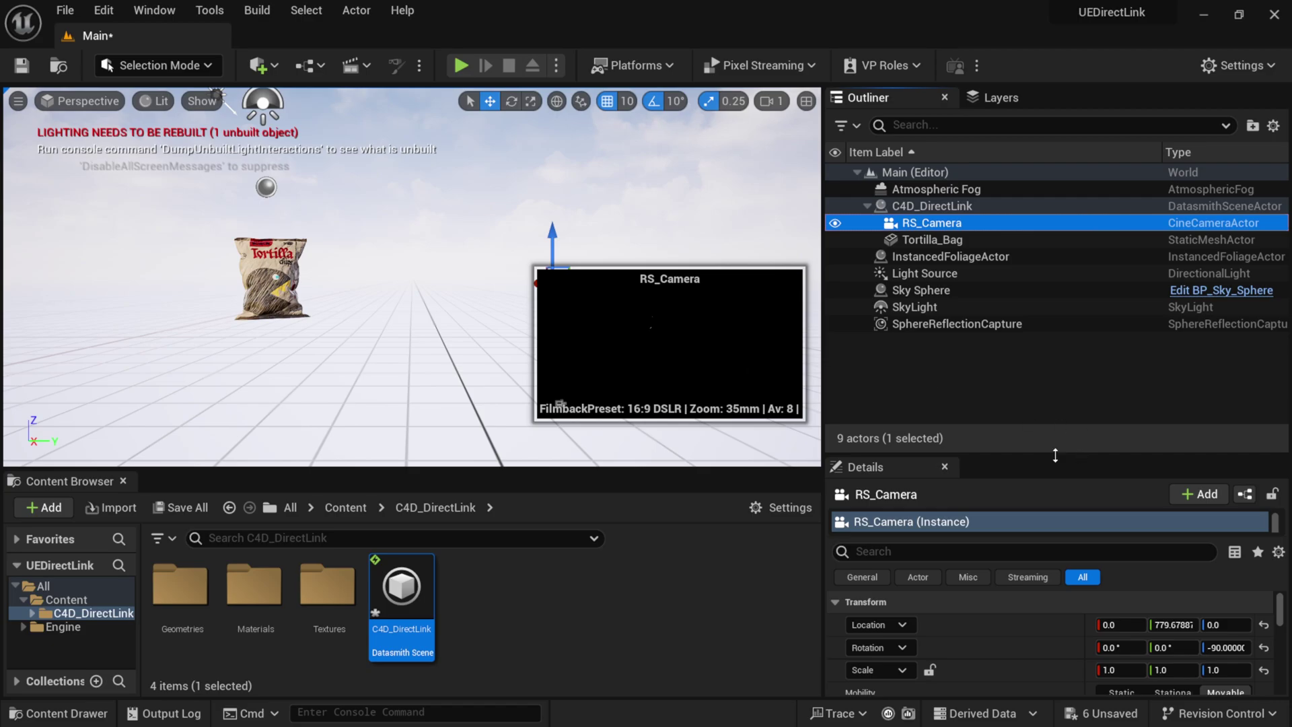
pyautogui.moveTo(1036, 463); pyautogui.dragTo(1036, 383)
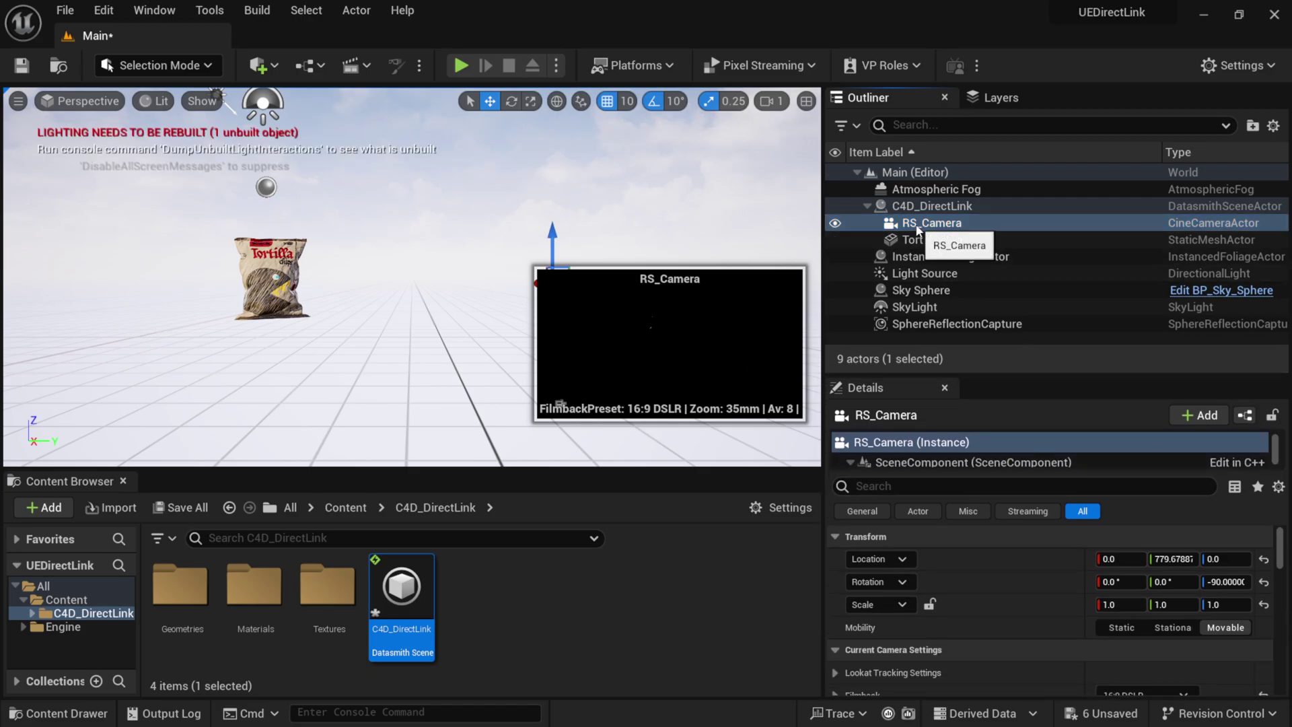
pyautogui.click(914, 486)
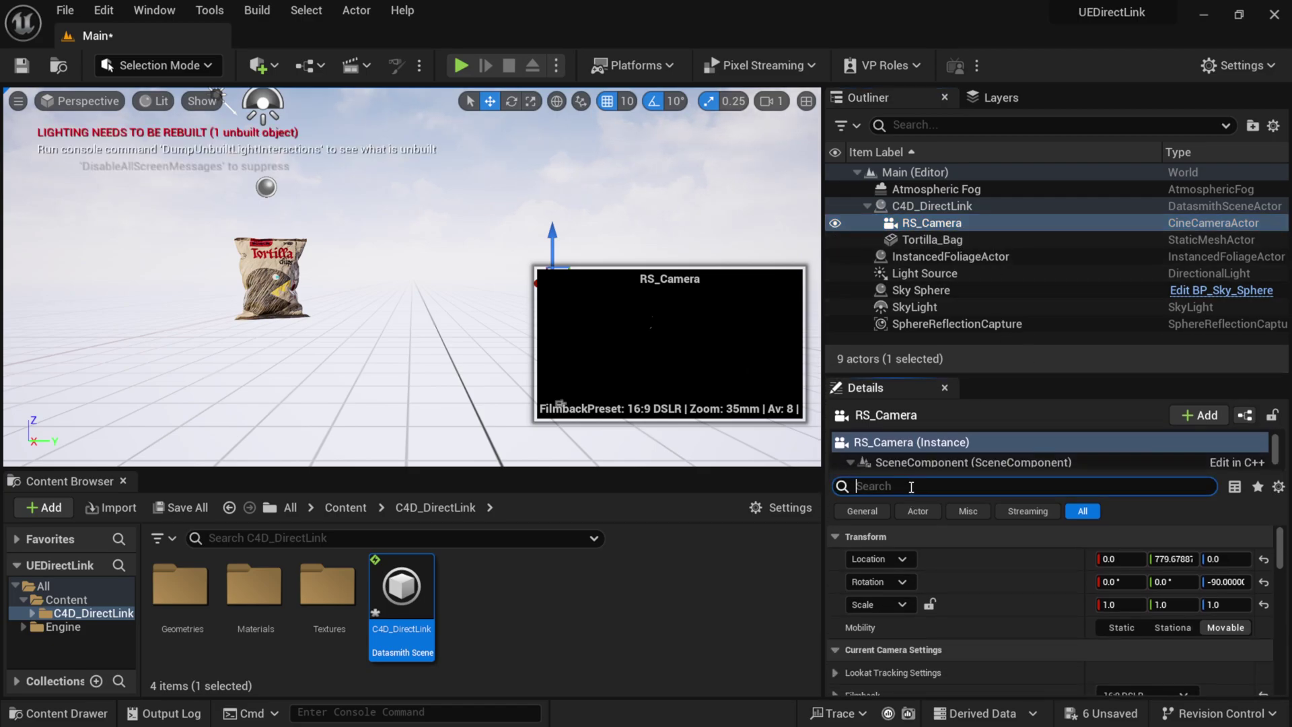
pyautogui.write('ex')
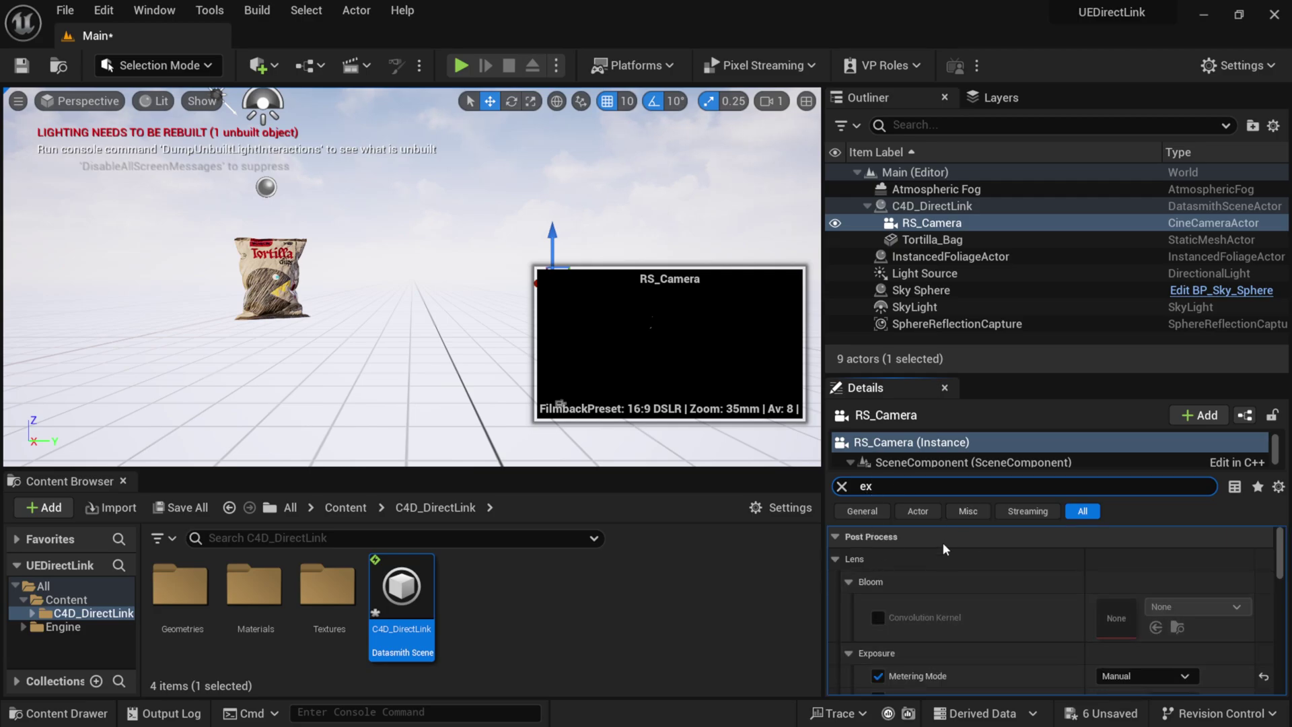
pyautogui.scroll(-2, 935, 559)
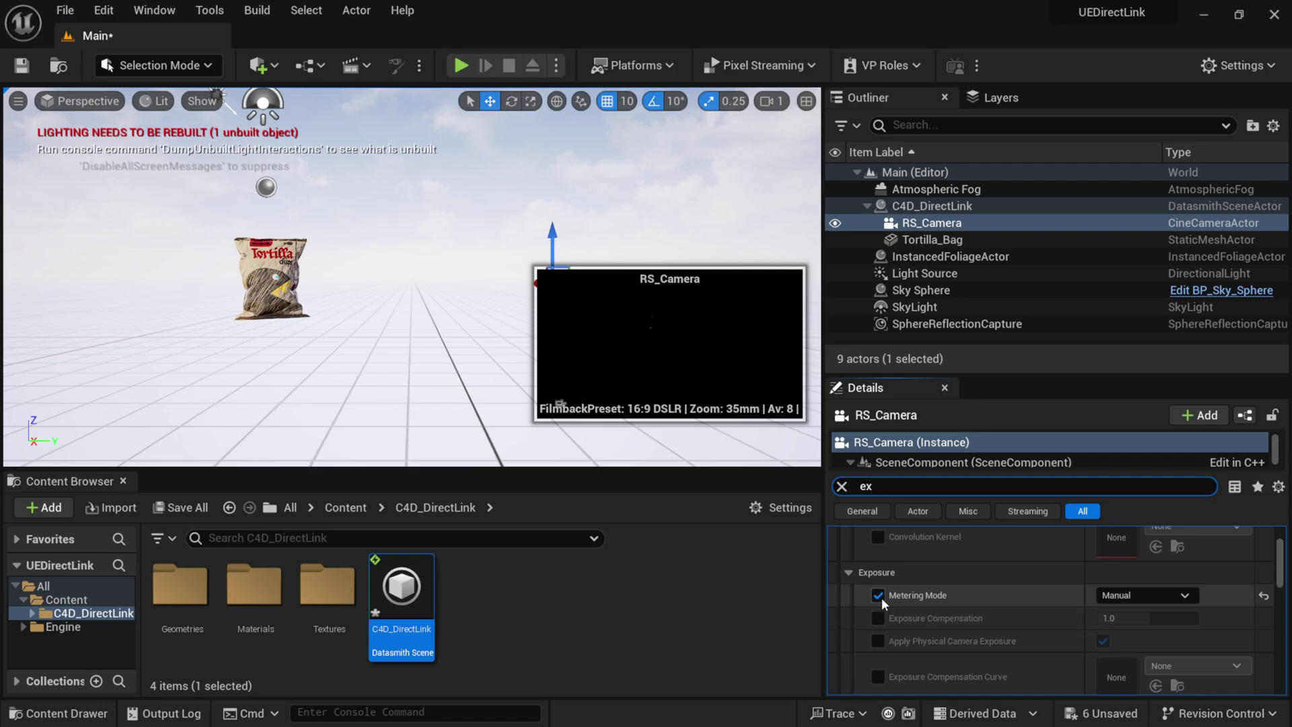
pyautogui.click(881, 597)
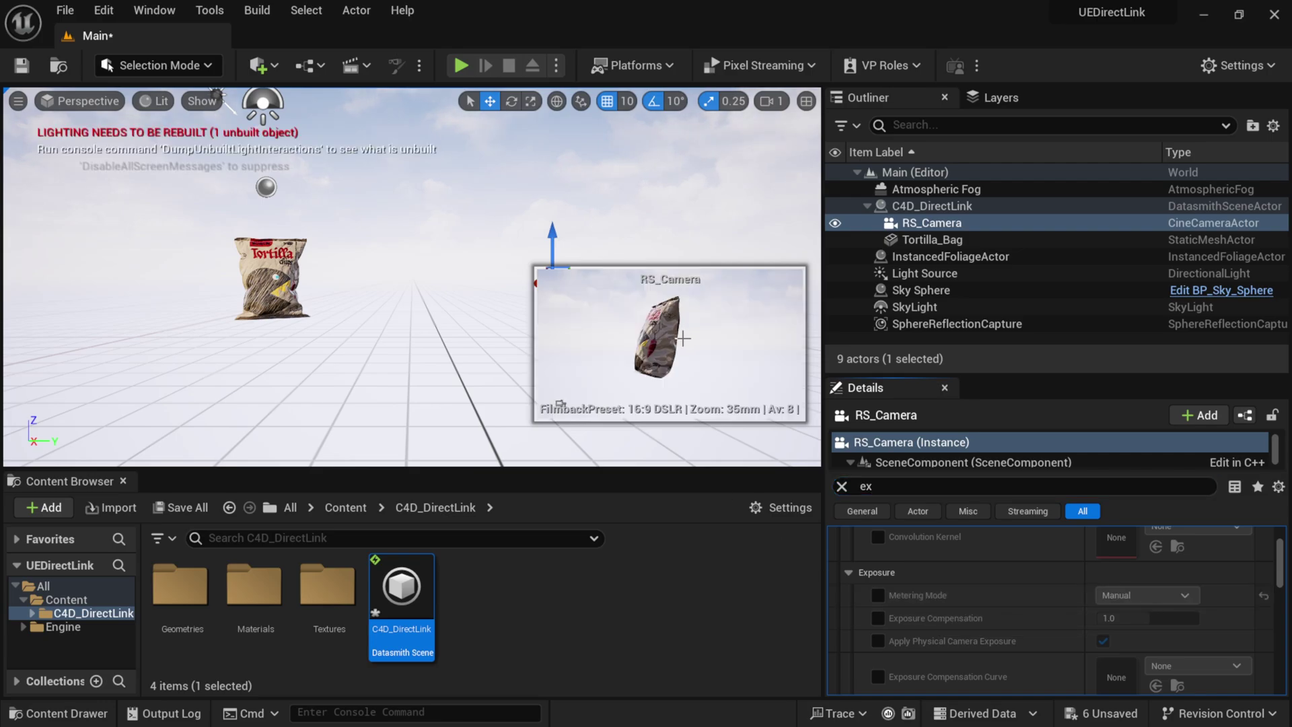
# Clear the Details filter, pilot RS_Camera in the viewport, and restore down the Unreal window
pyautogui.click(842, 486)
pyautogui.click(87, 101)
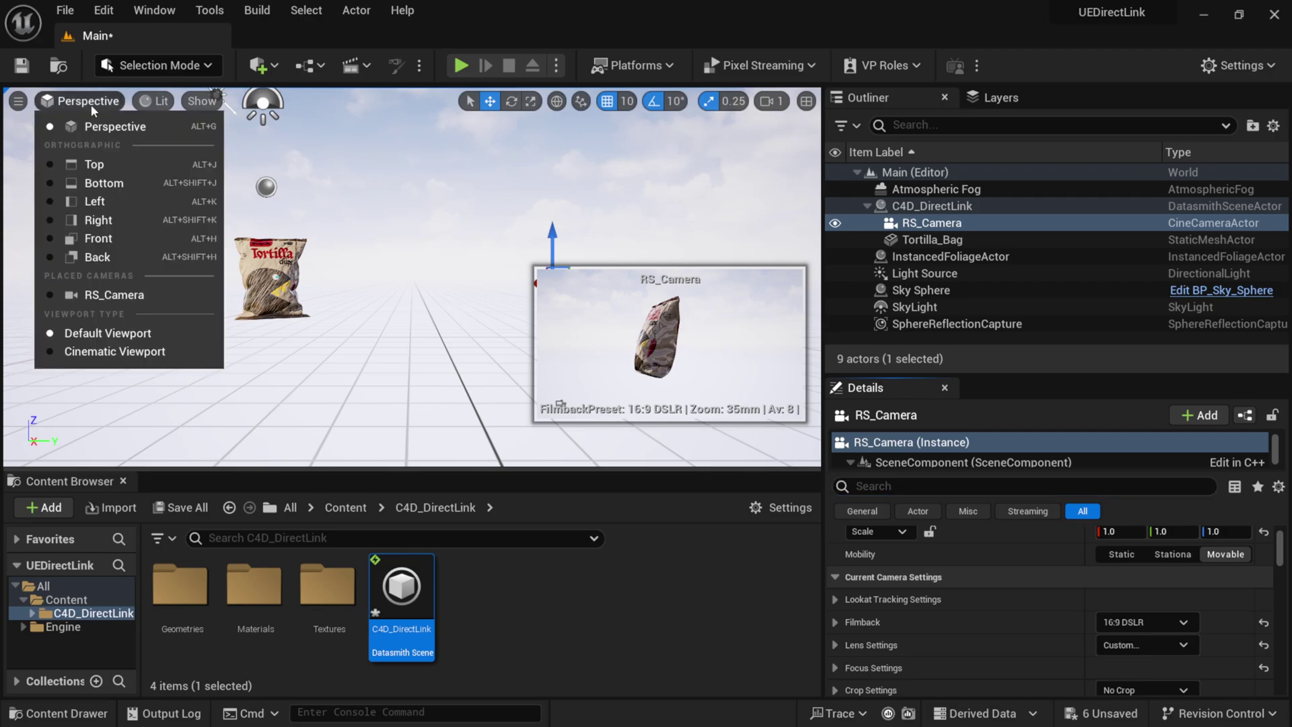
pyautogui.click(119, 296)
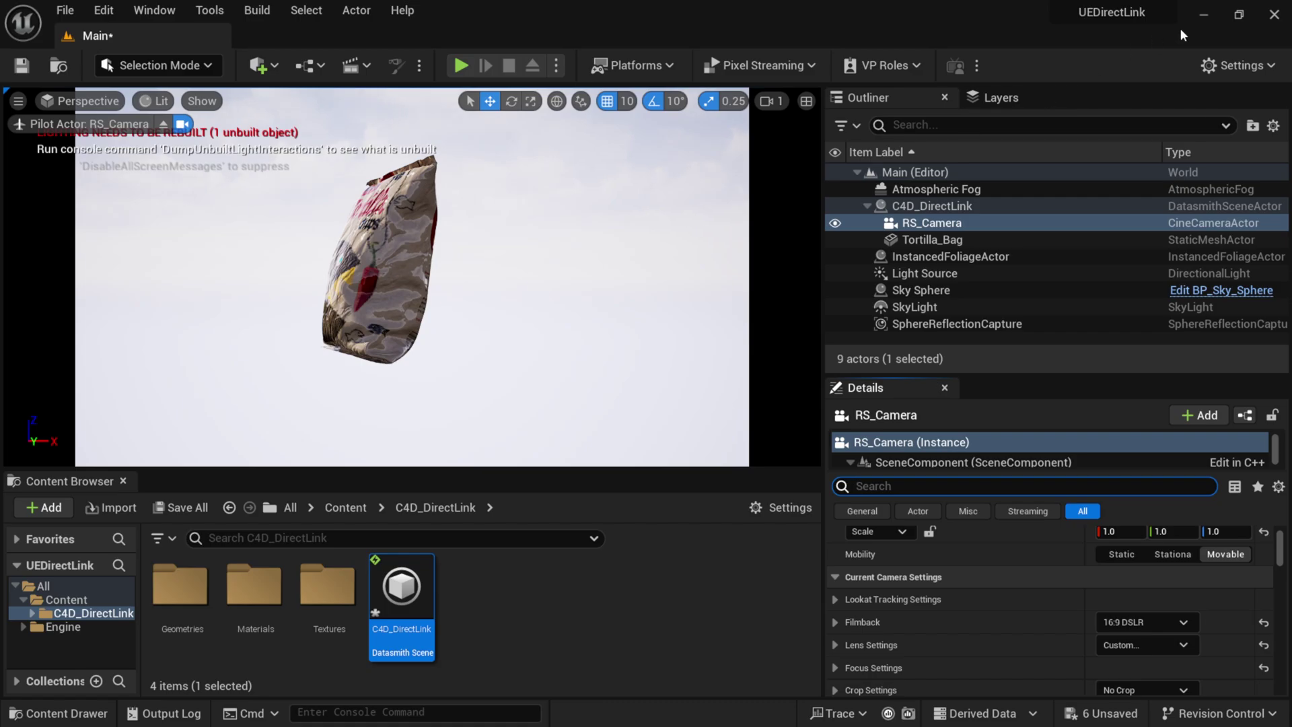
pyautogui.click(1238, 14)
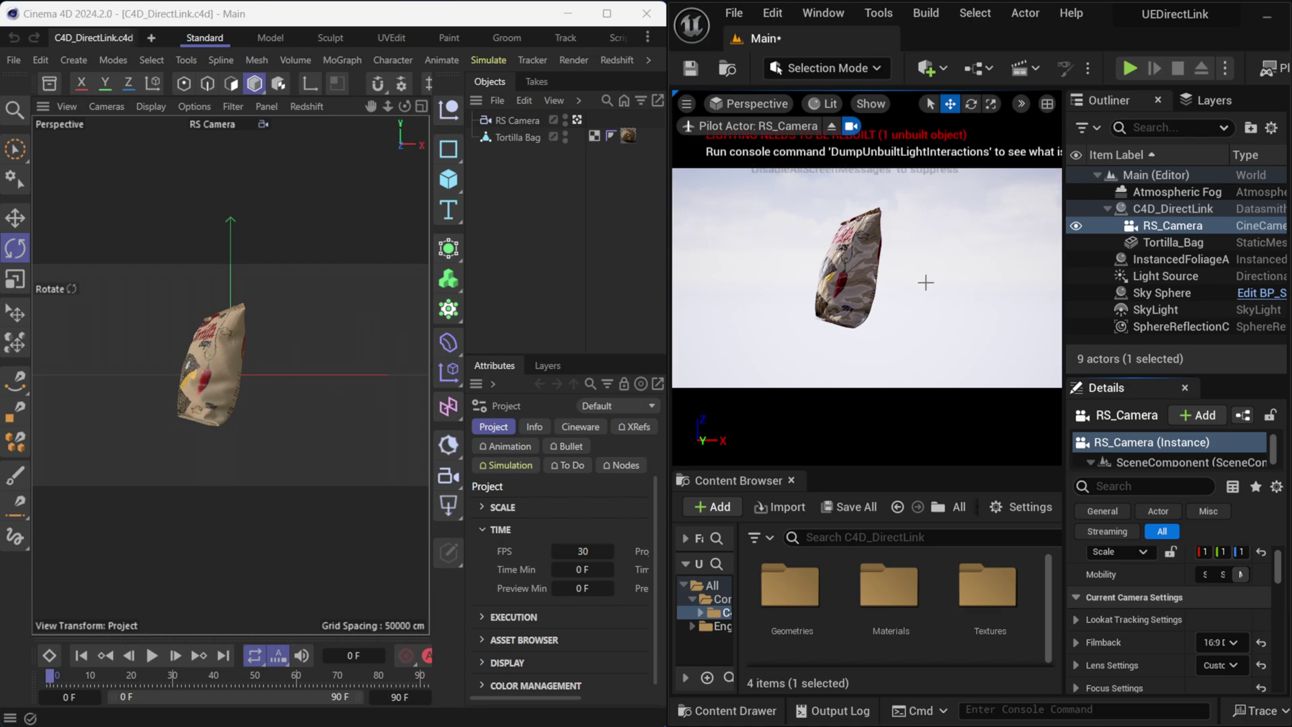
# Rotate the Tortilla Bag, undo the rotation with Ctrl+Z, and deselect it
pyautogui.click(219, 365)
pyautogui.click(522, 137)
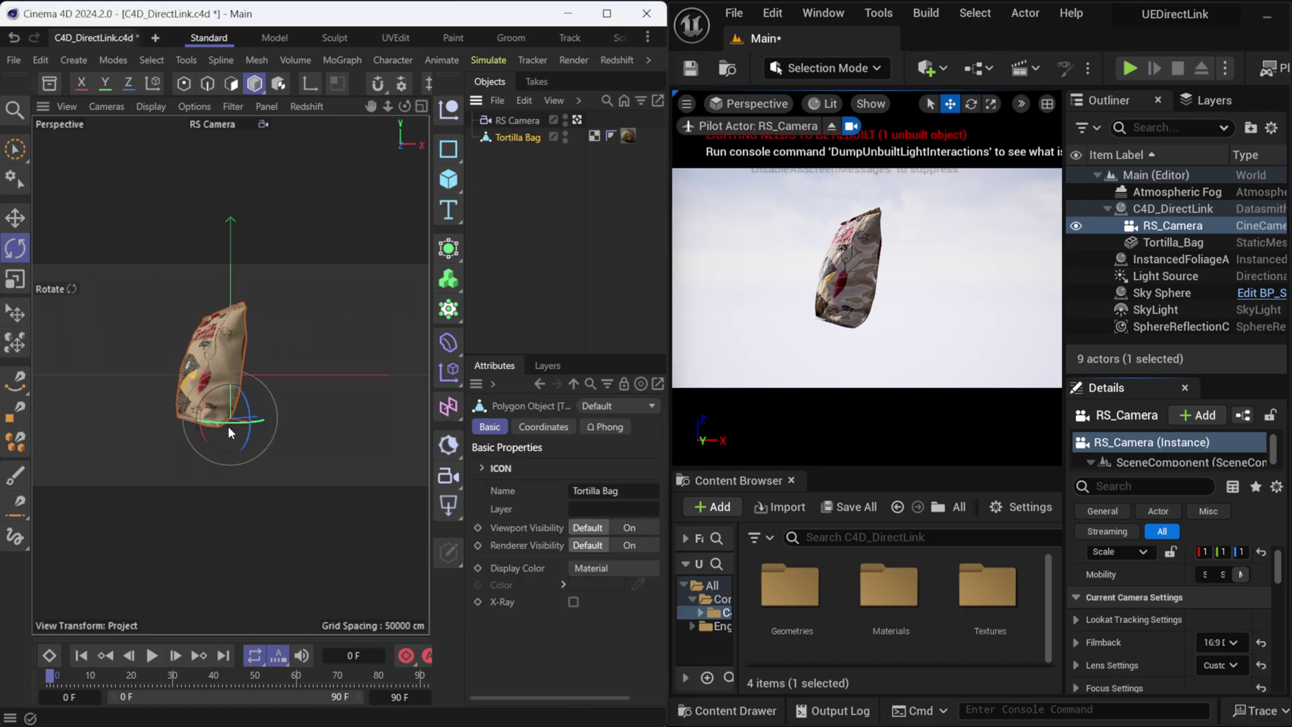
pyautogui.moveTo(229, 425); pyautogui.dragTo(424, 414)
pyautogui.hotkey('ctrl', 'z')
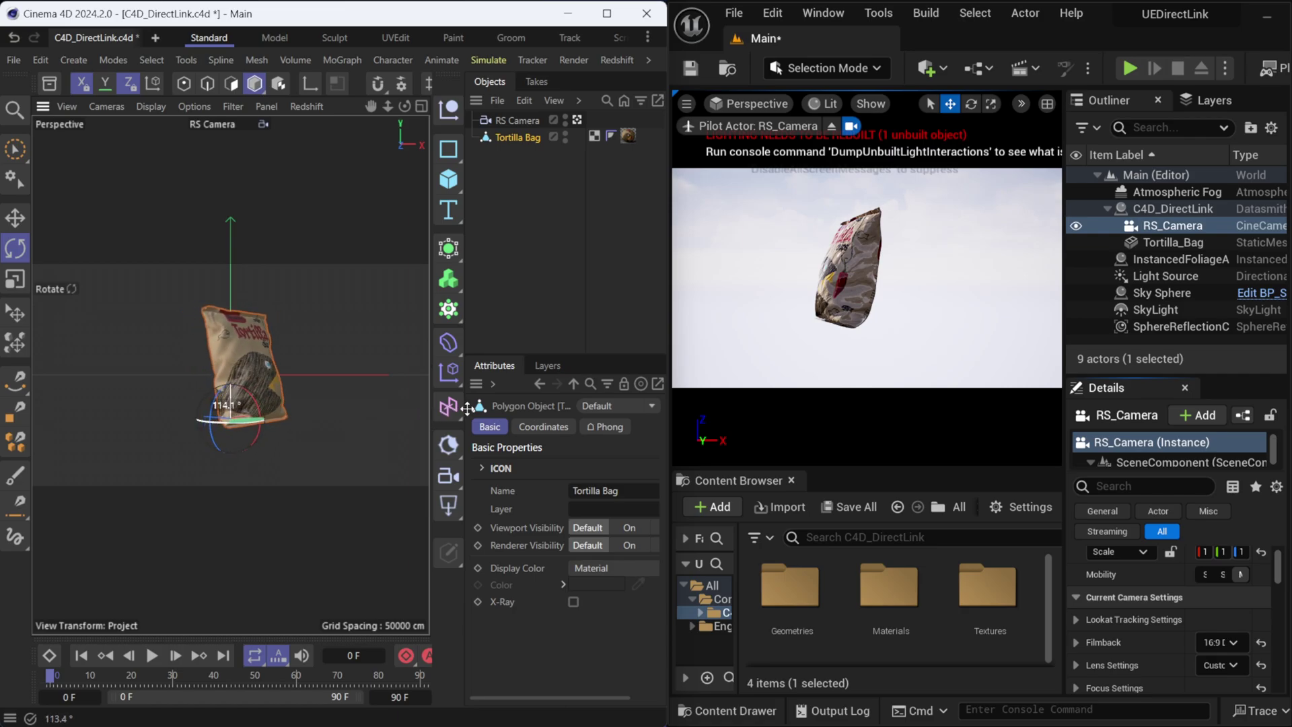
pyautogui.click(290, 357)
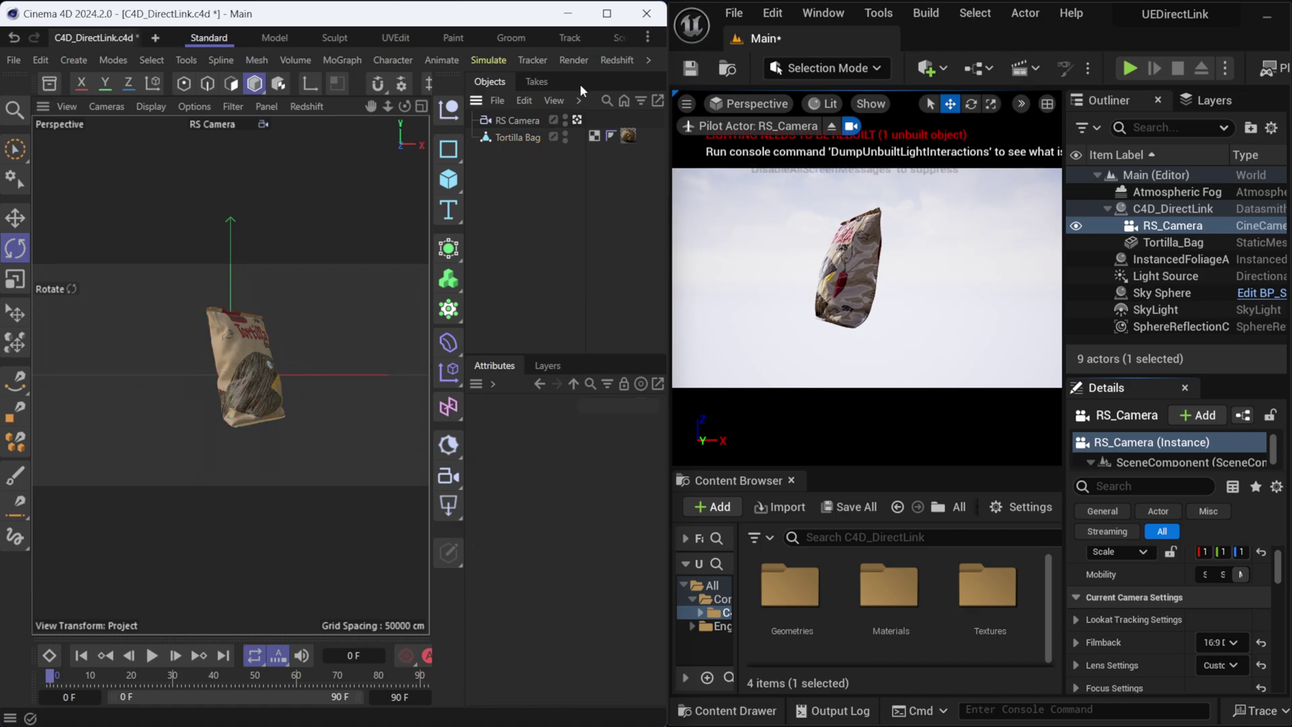
# Run Extensions > Unreal Direct Link > Direct Link Sync to re-sync the scene
pyautogui.click(650, 61)
pyautogui.moveTo(672, 87)
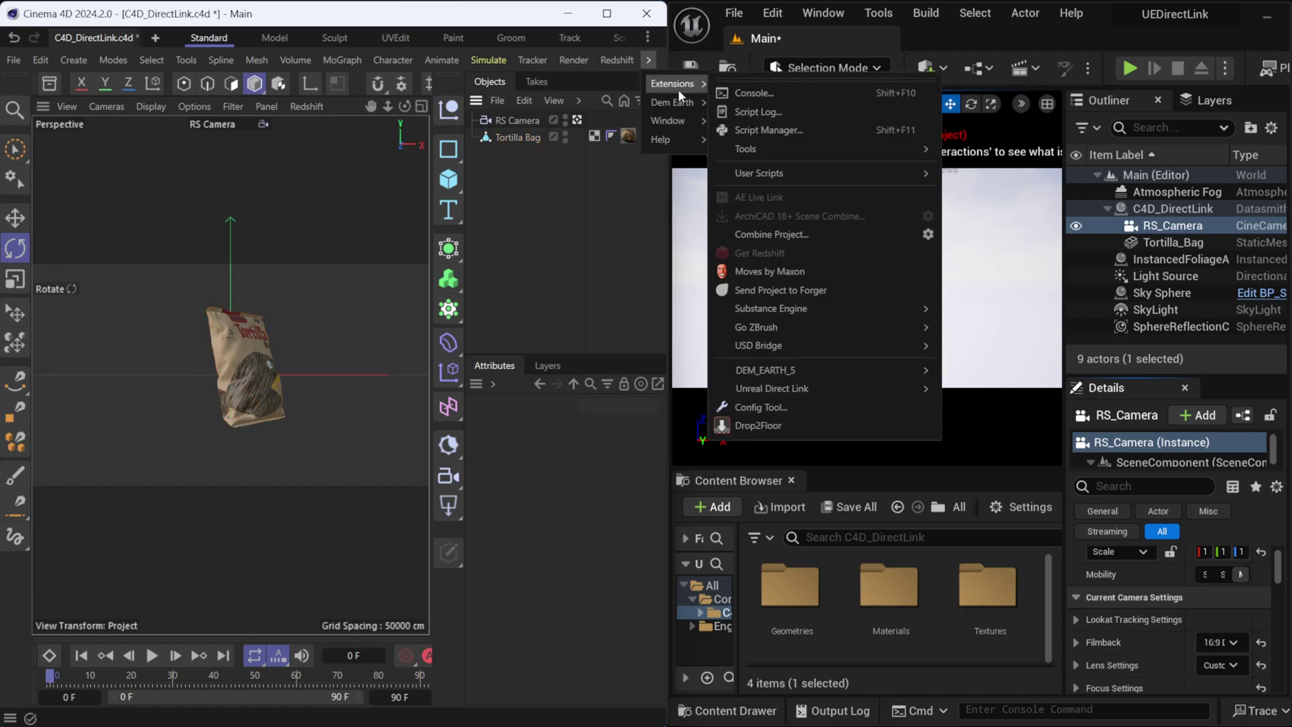
pyautogui.moveTo(796, 396)
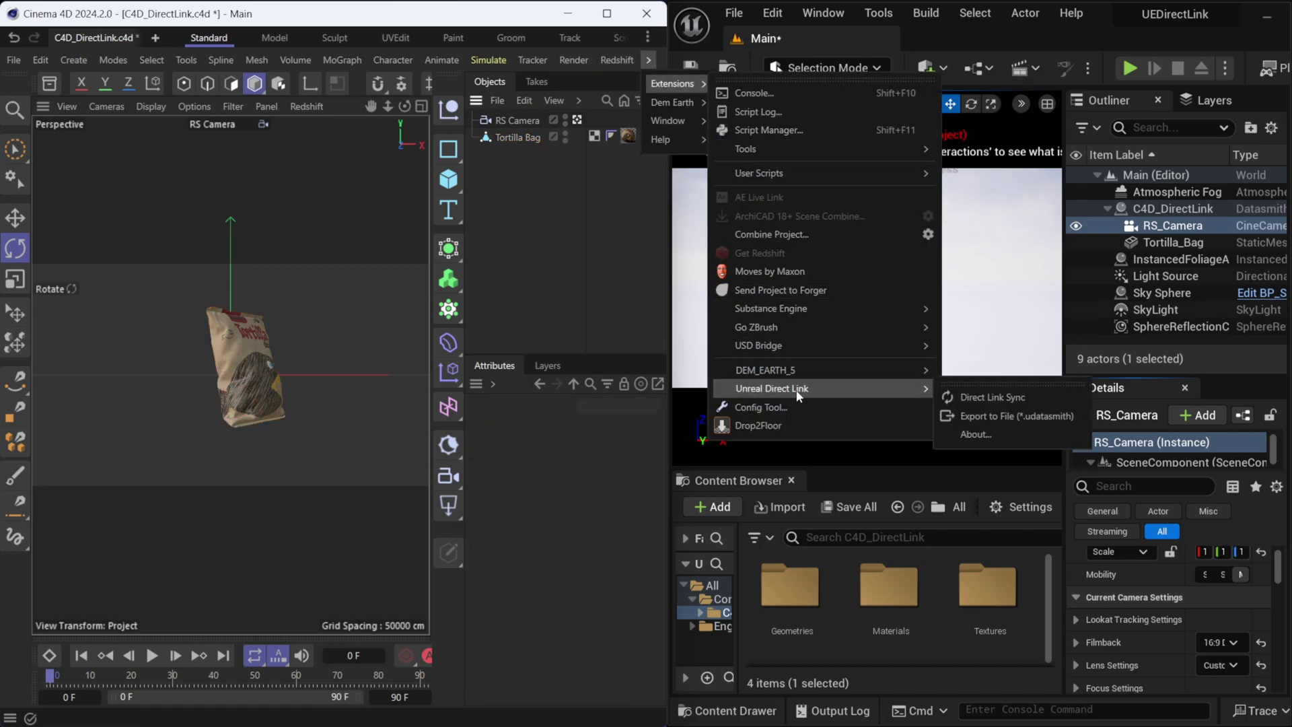
pyautogui.click(993, 397)
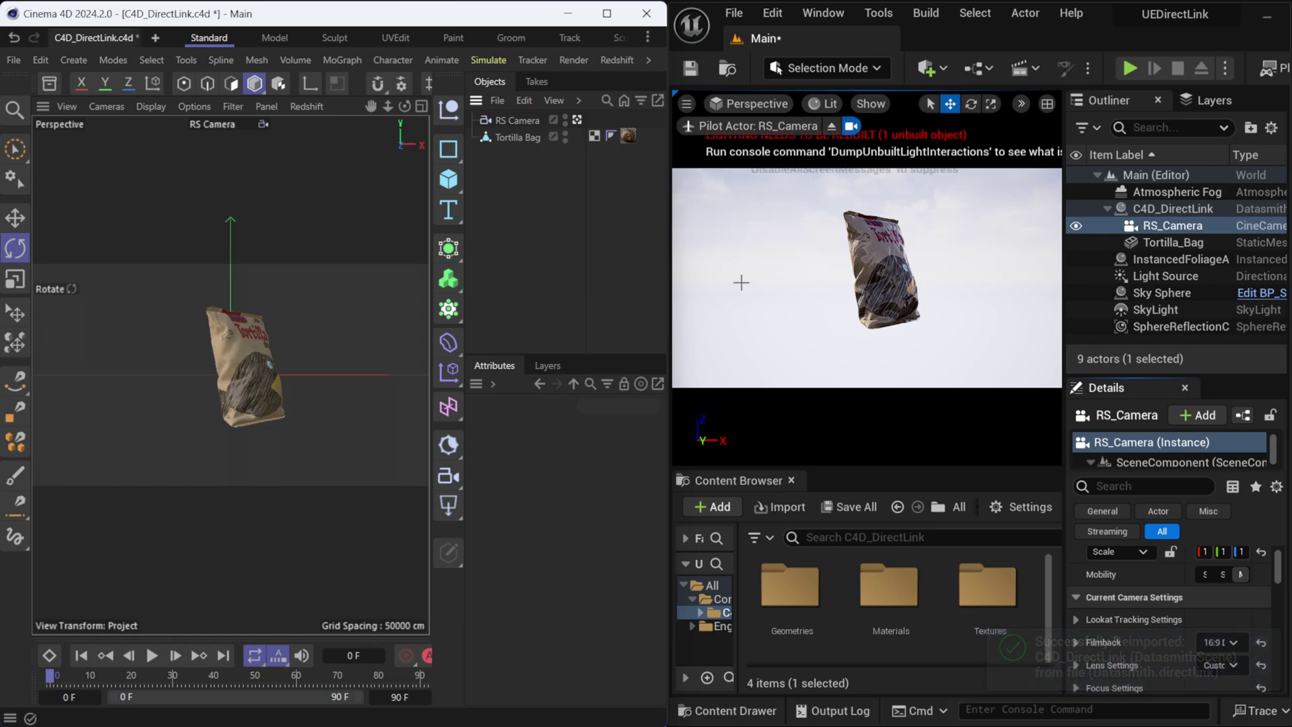
# Tilt the Tortilla Bag onto its side and push it to Unreal with Direct Link Sync
pyautogui.click(268, 361)
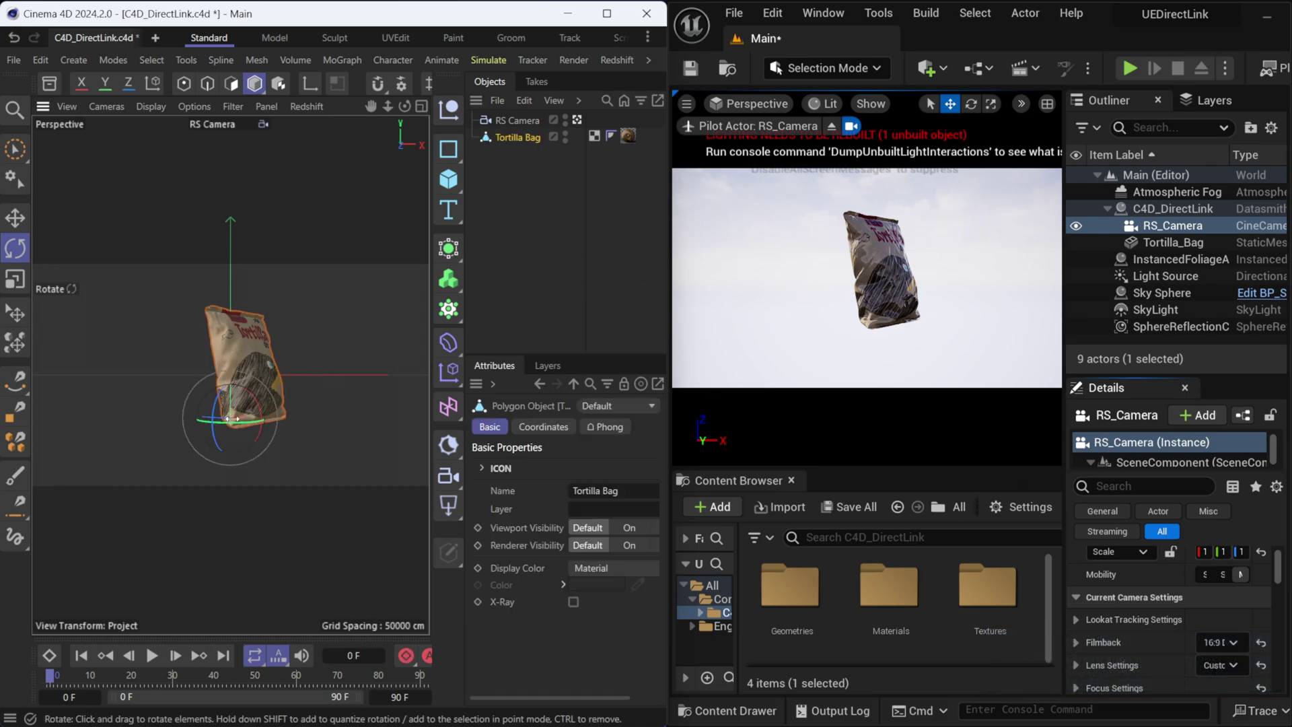
pyautogui.moveTo(260, 402); pyautogui.dragTo(205, 420)
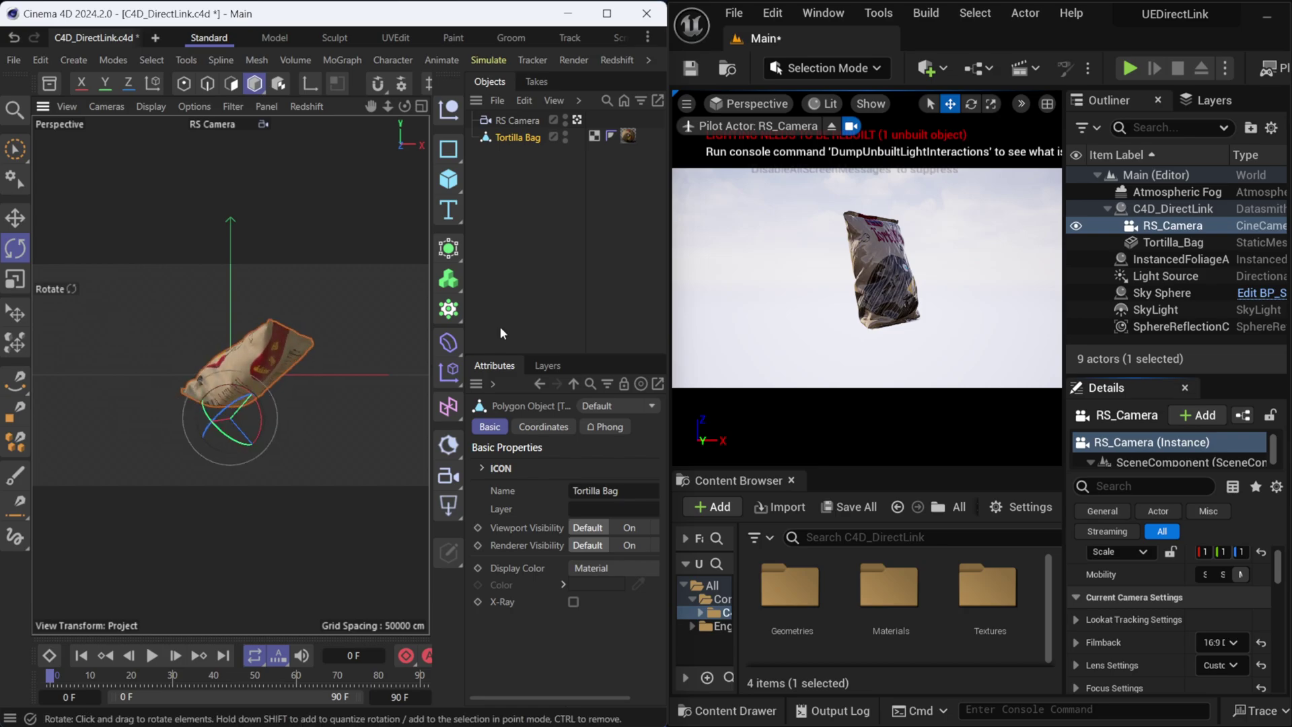
pyautogui.click(648, 61)
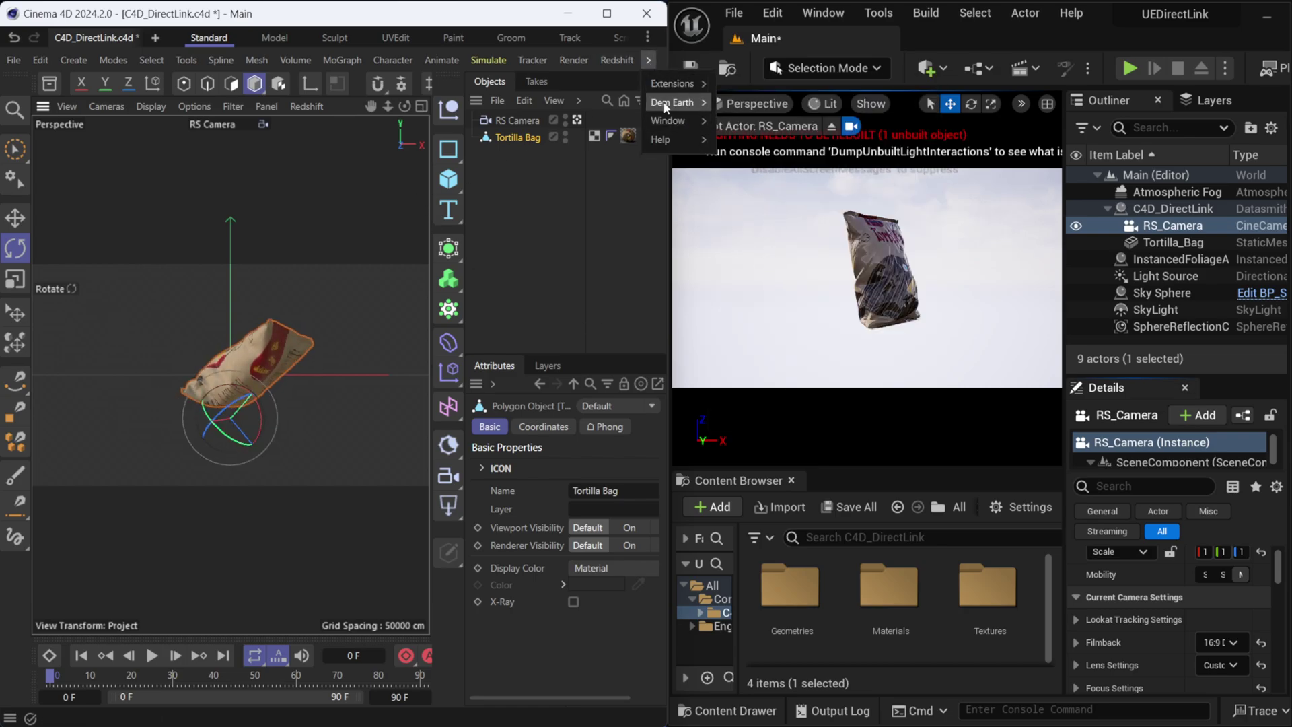
pyautogui.moveTo(672, 83)
pyautogui.moveTo(797, 393)
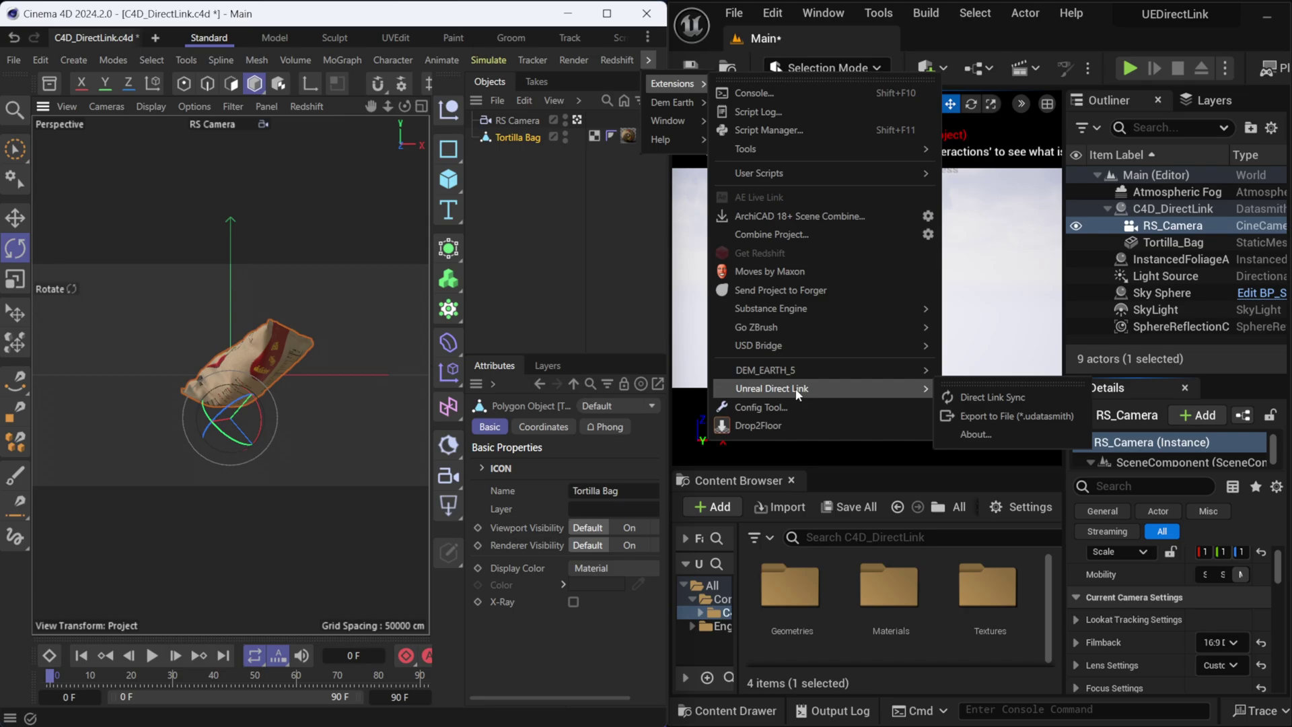
pyautogui.click(981, 400)
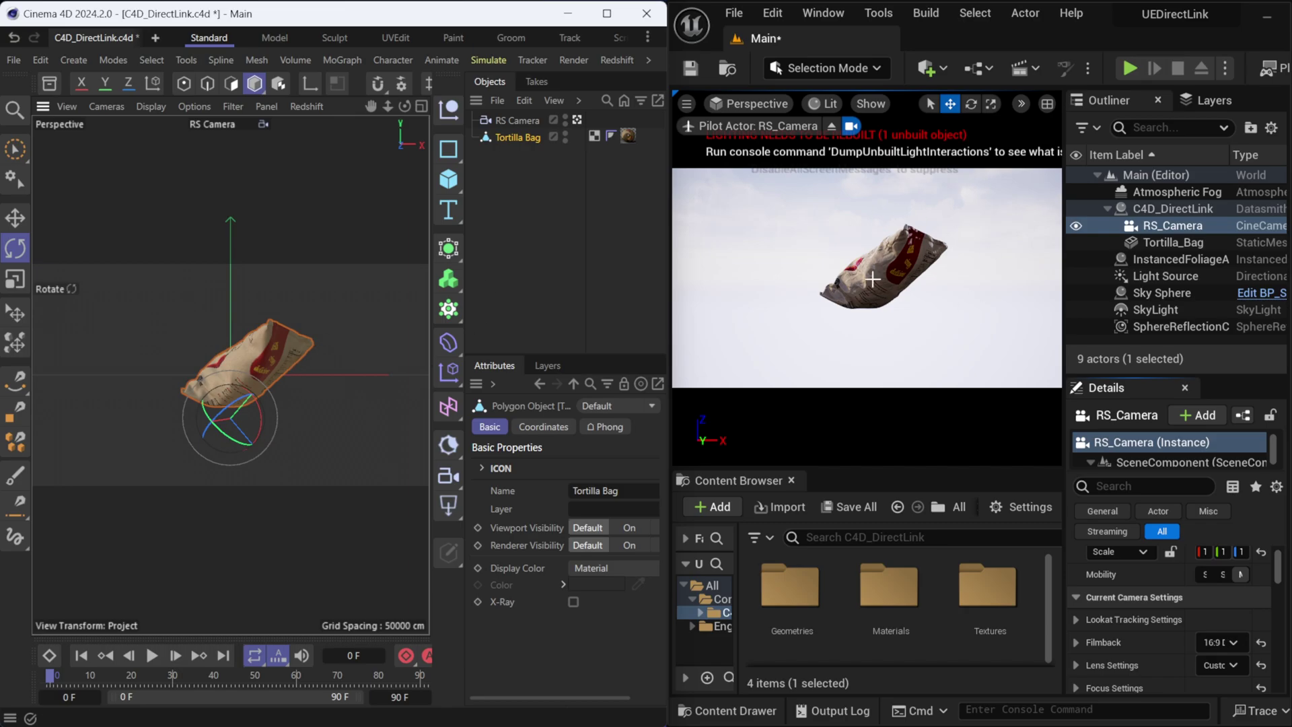
# Add a Cube left of the bag and a Sphere to its right
pyautogui.click(450, 187)
pyautogui.click(524, 205)
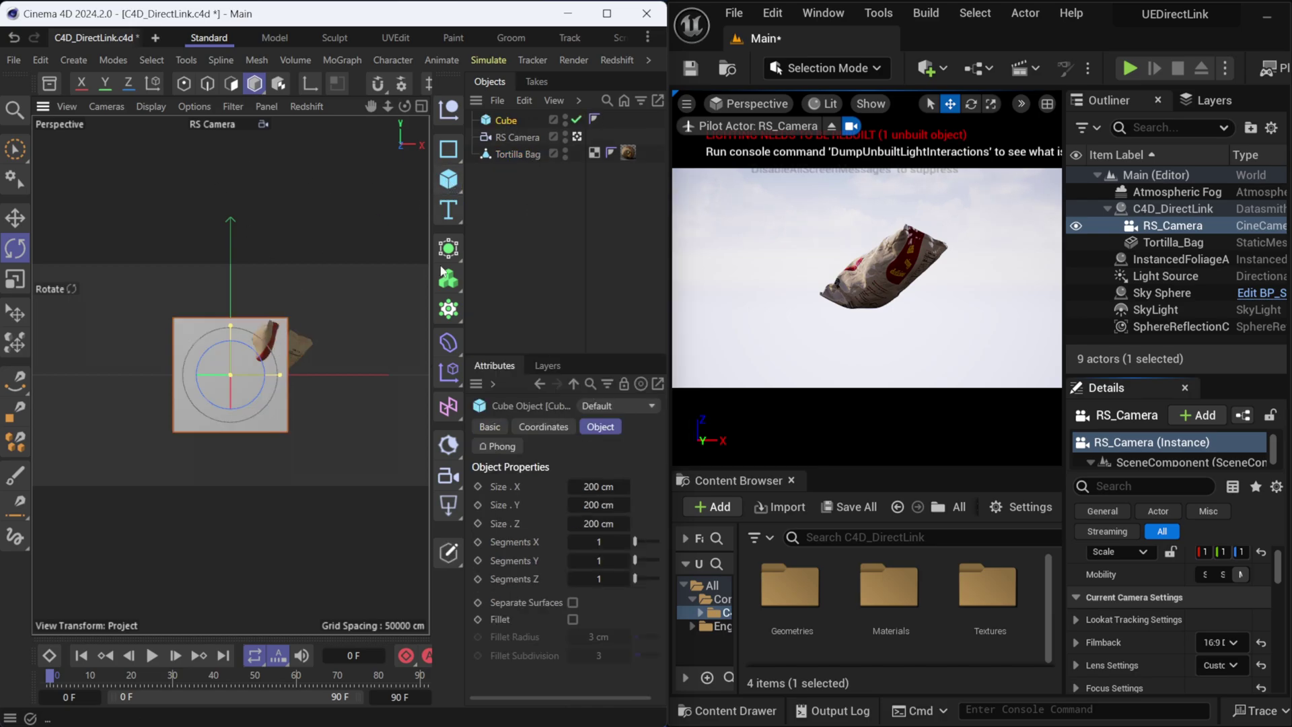
pyautogui.press('e')
pyautogui.moveTo(266, 382); pyautogui.dragTo(165, 381)
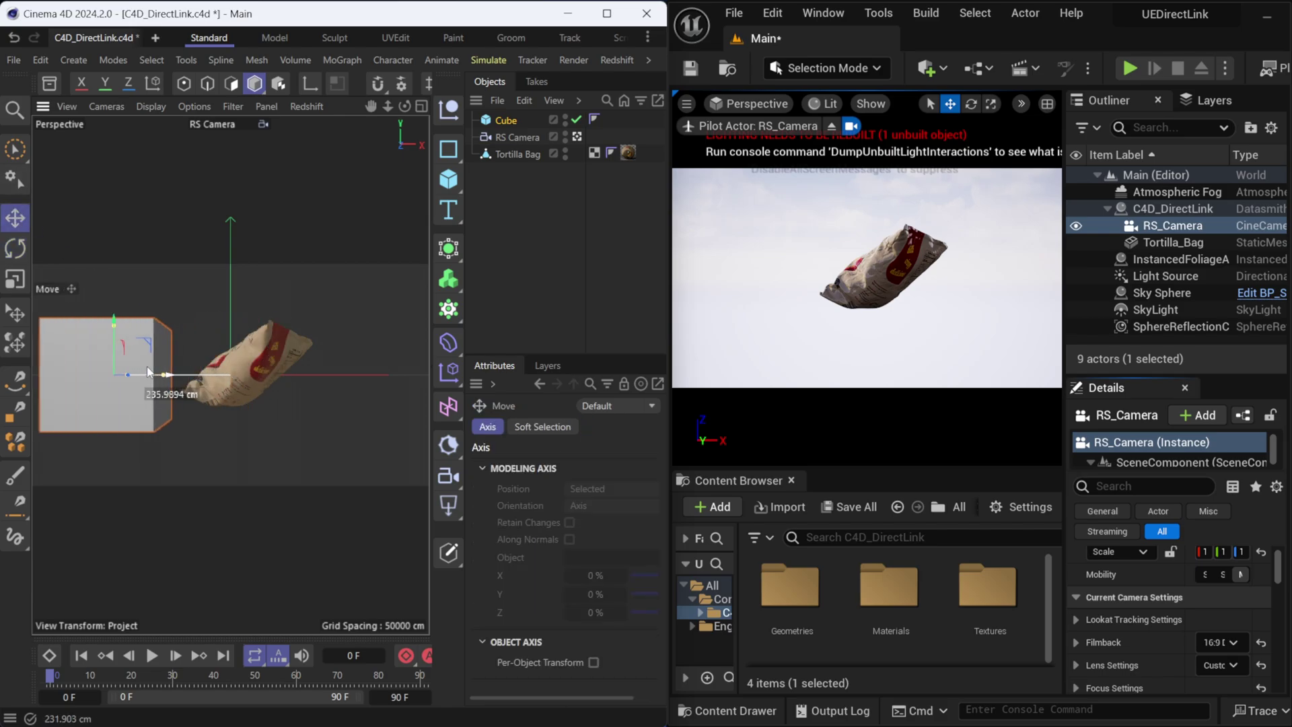
pyautogui.click(449, 180)
pyautogui.click(592, 267)
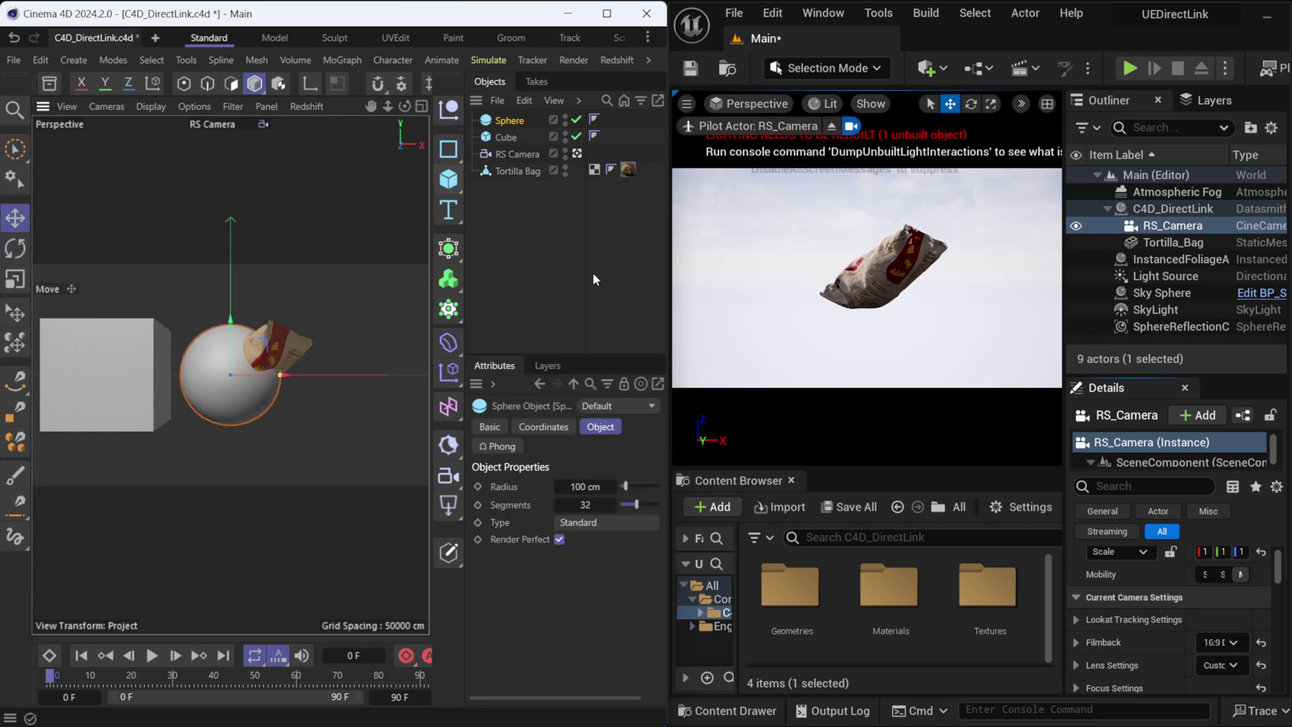
pyautogui.moveTo(259, 382); pyautogui.dragTo(369, 266)
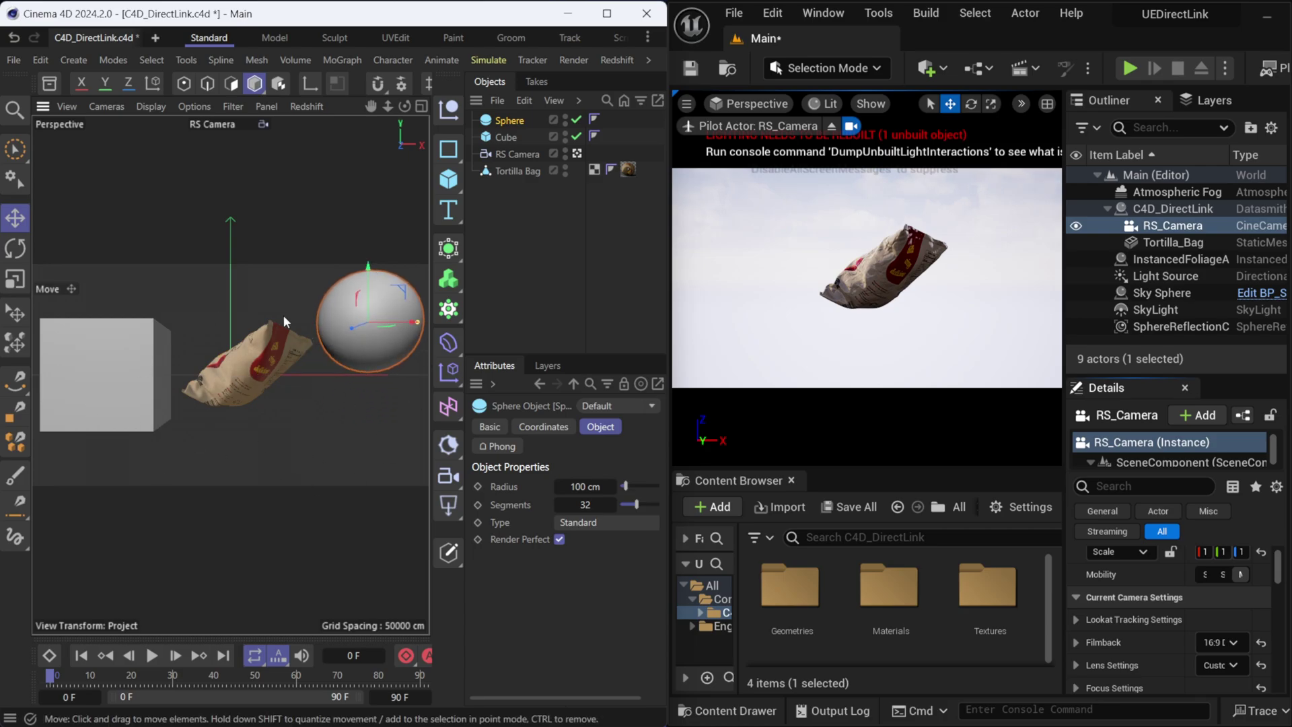
# Sync the new Cube and Sphere to Unreal via Extensions > Unreal Direct Link > Direct Link Sync
pyautogui.click(649, 59)
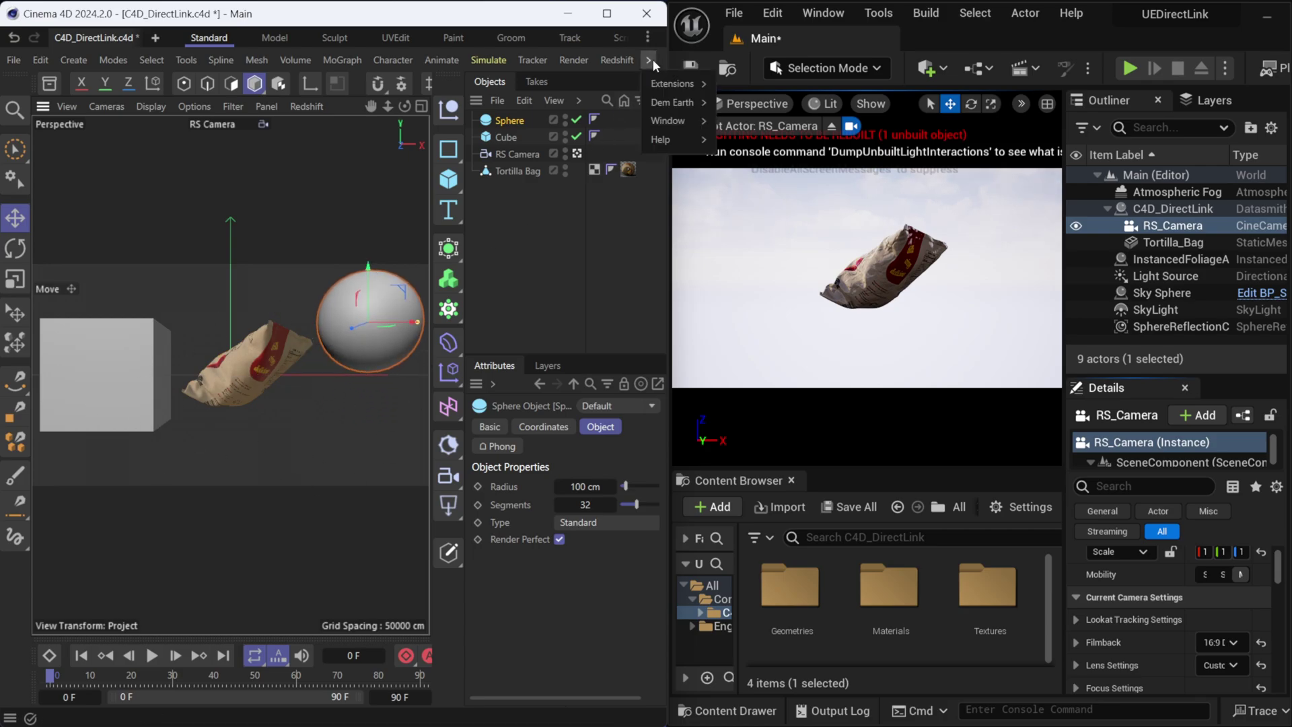
pyautogui.moveTo(677, 89)
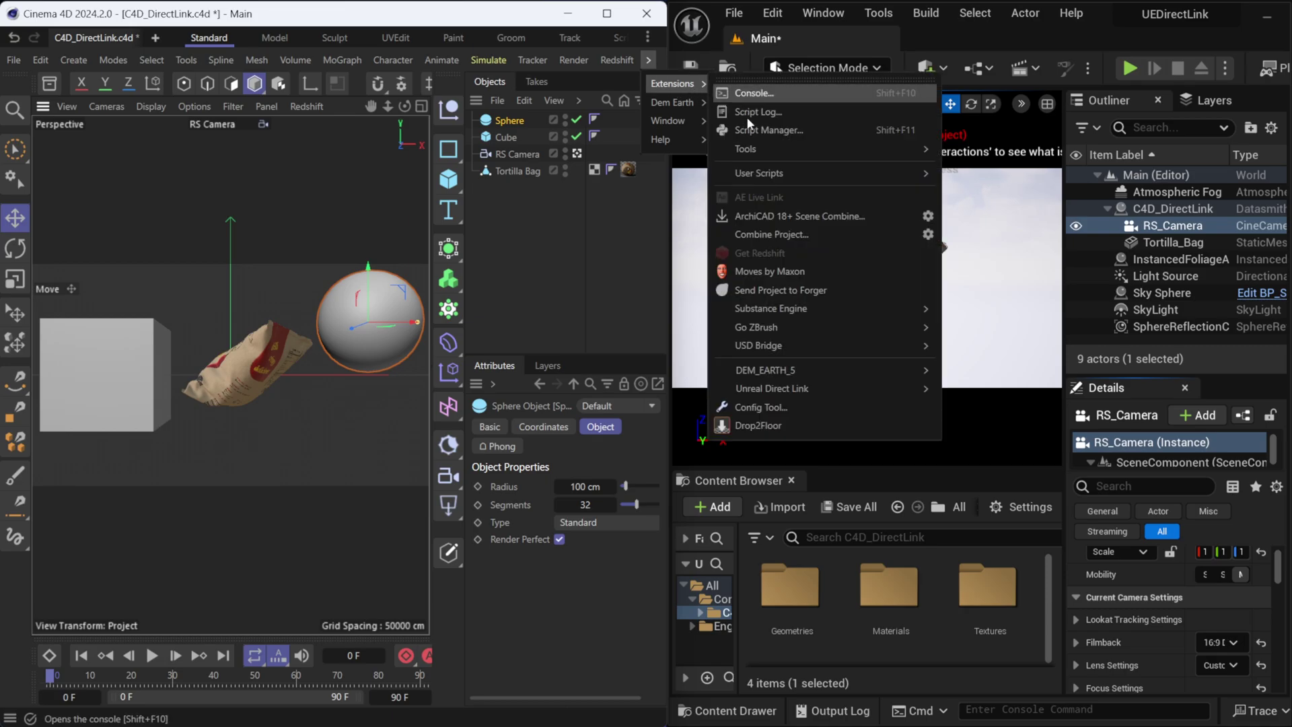
pyautogui.moveTo(809, 391)
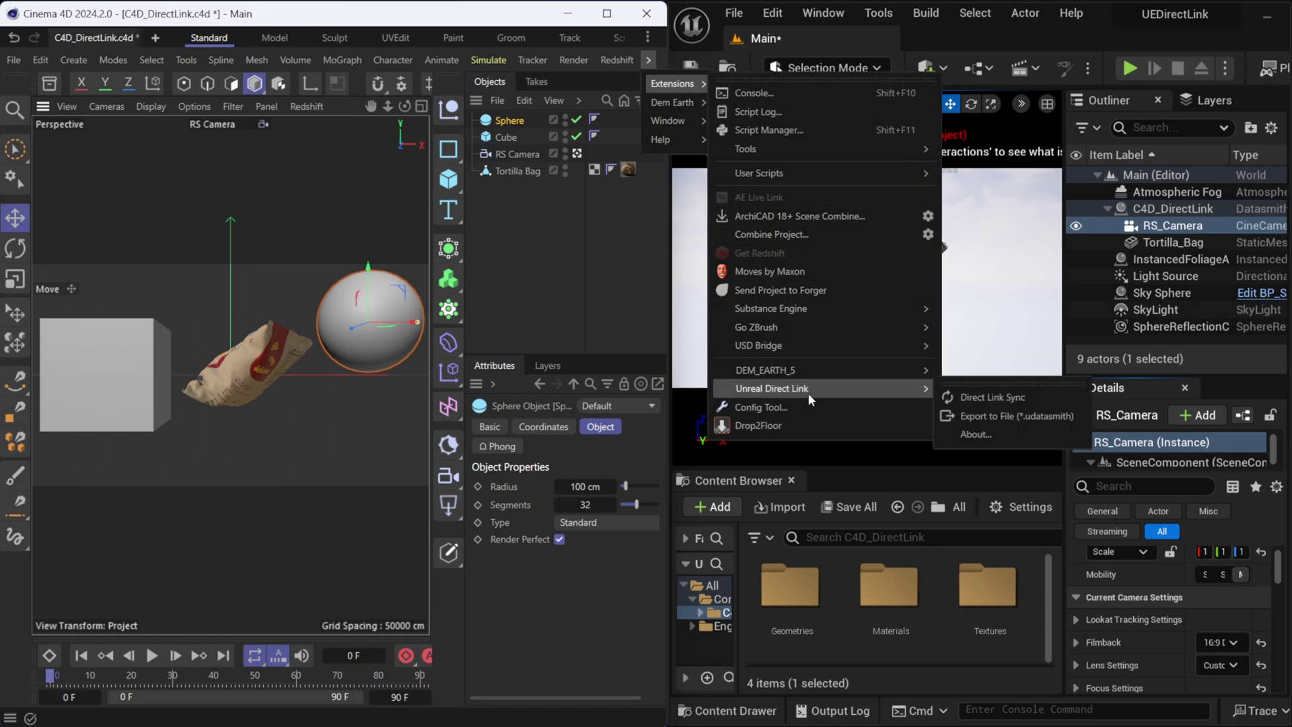
pyautogui.click(989, 400)
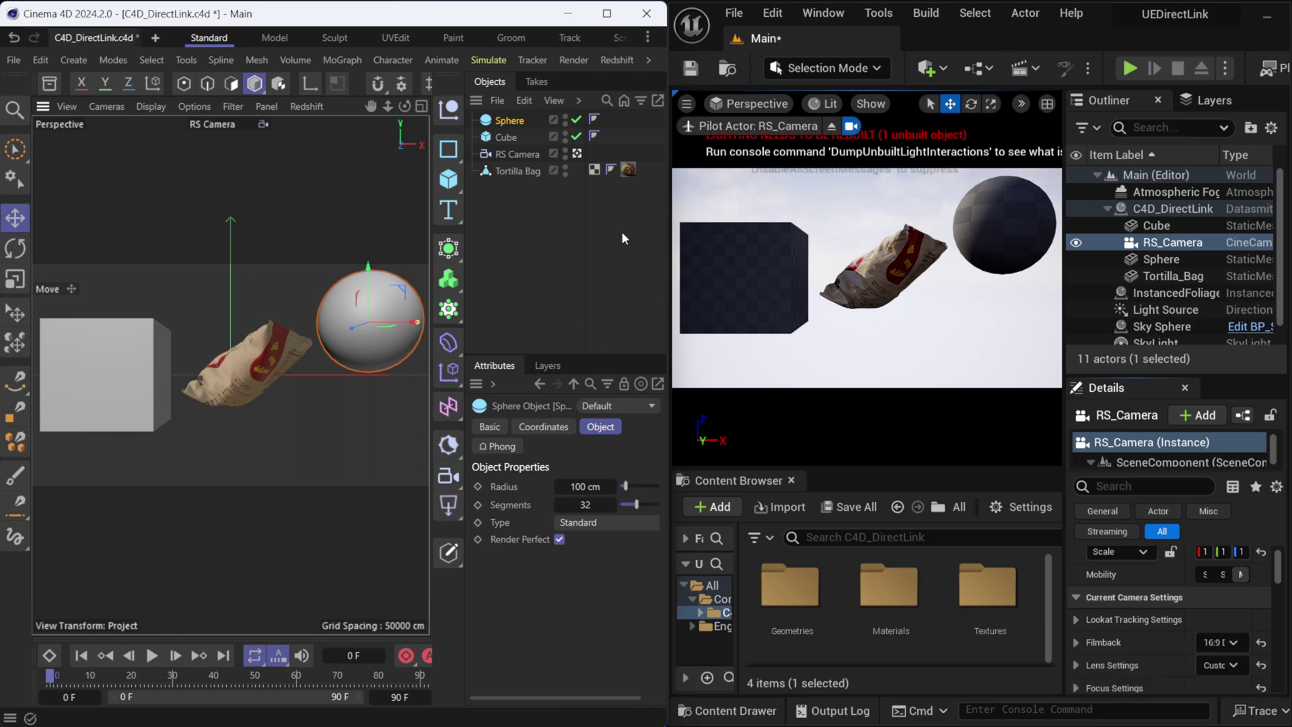
# Reframe RS Camera to look down on the bag with the cube in front, then point at Direct Link Sync
pyautogui.click(511, 153)
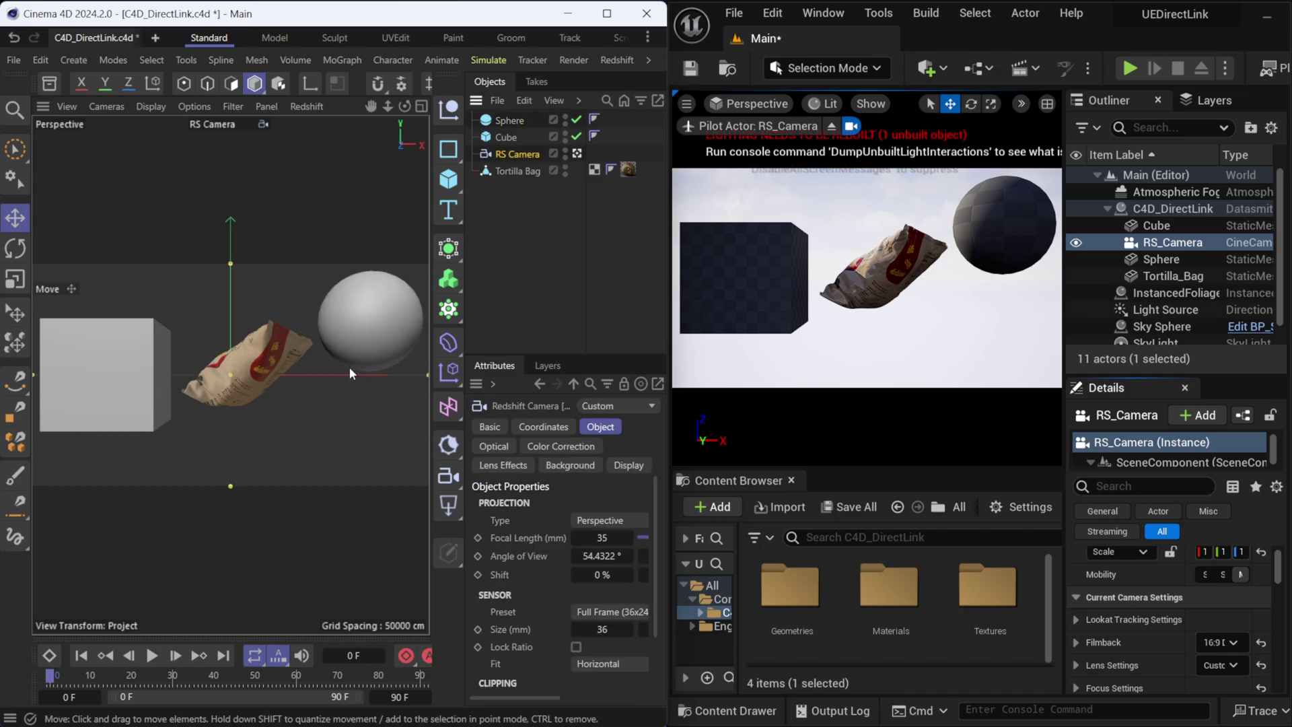
pyautogui.moveTo(349, 366); pyautogui.dragTo(200, 362)
pyautogui.click(147, 315)
pyautogui.keyDown('alt'); pyautogui.moveTo(146, 315); pyautogui.dragTo(324, 425); pyautogui.keyUp('alt')
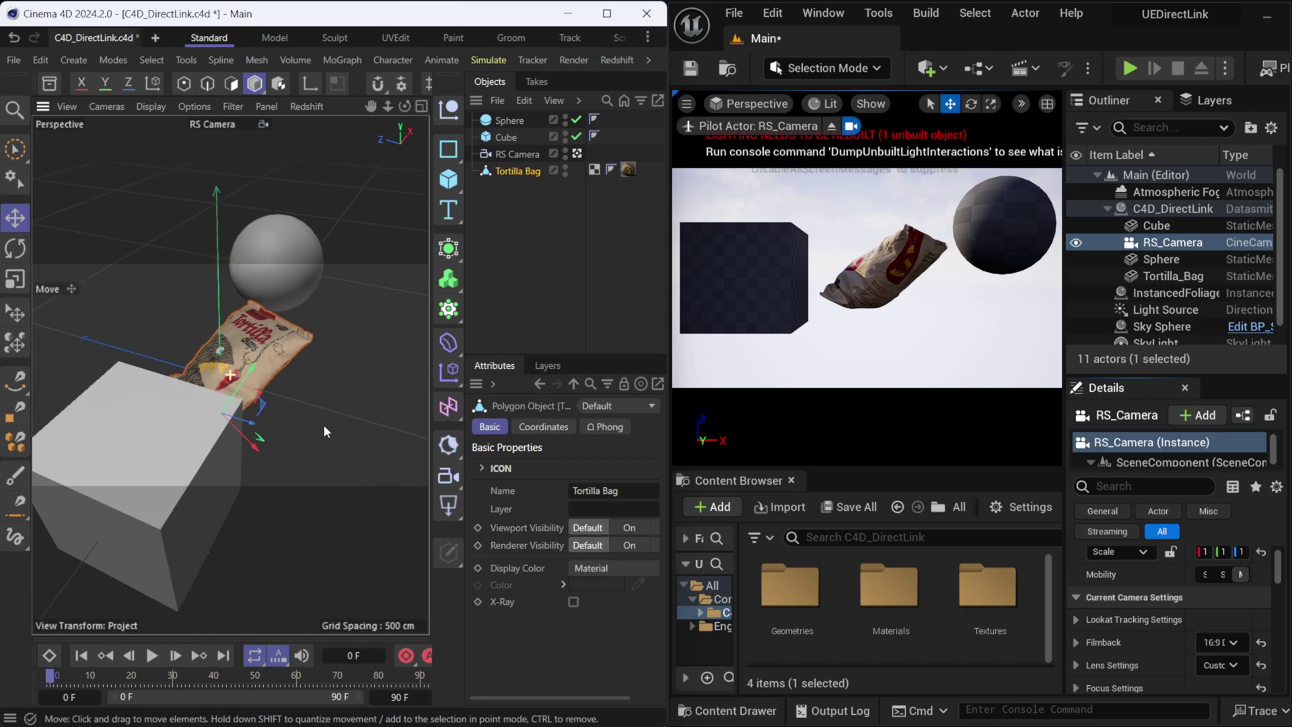
pyautogui.click(649, 60)
pyautogui.moveTo(690, 85)
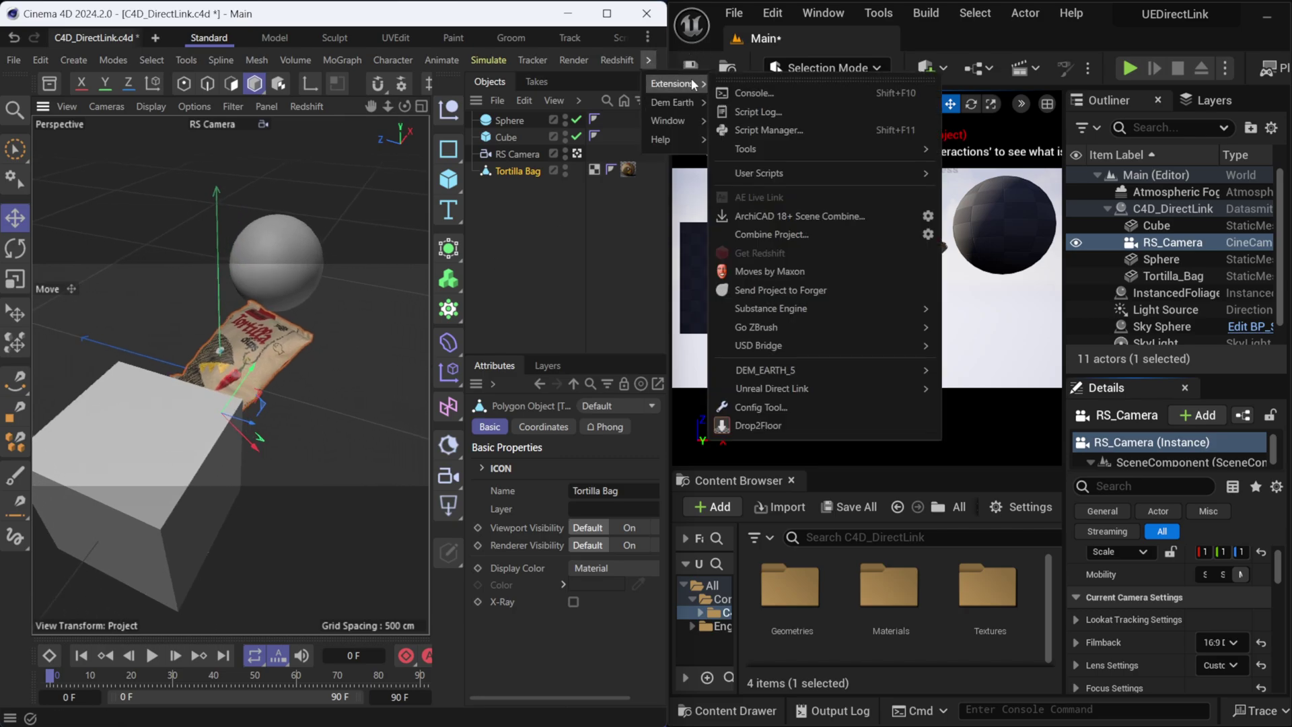
pyautogui.moveTo(835, 389)
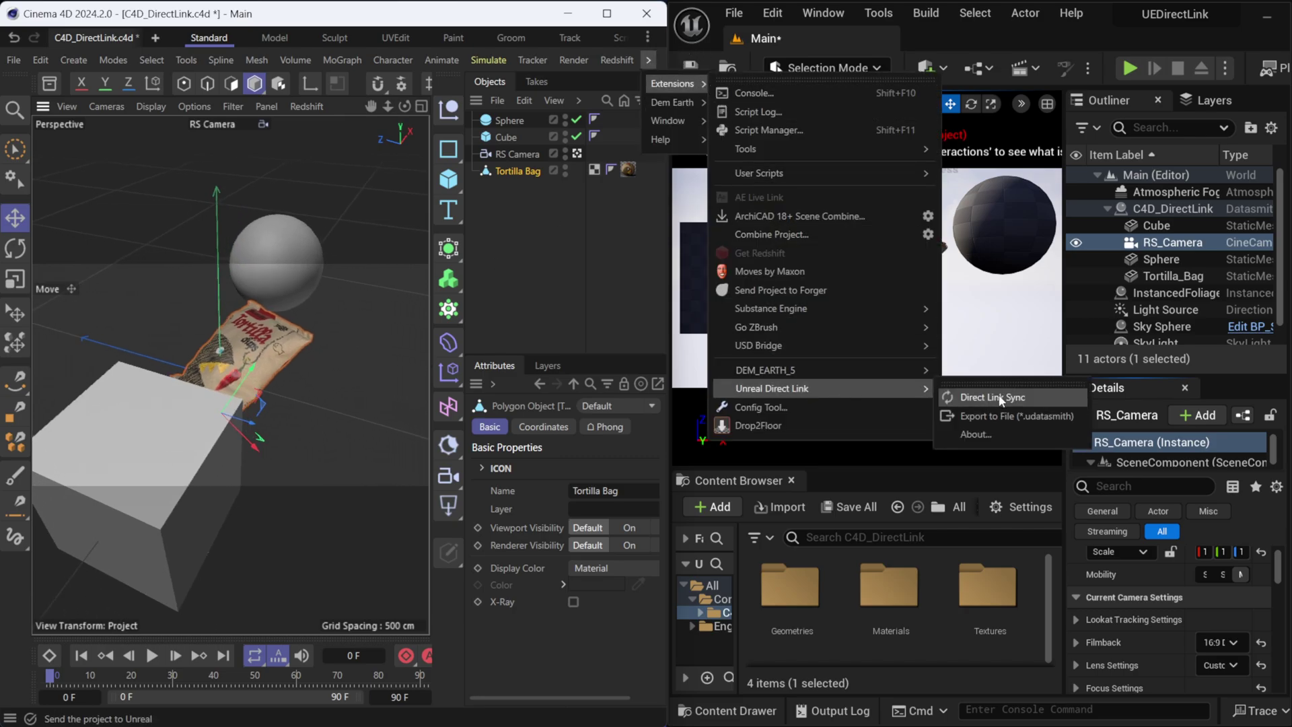